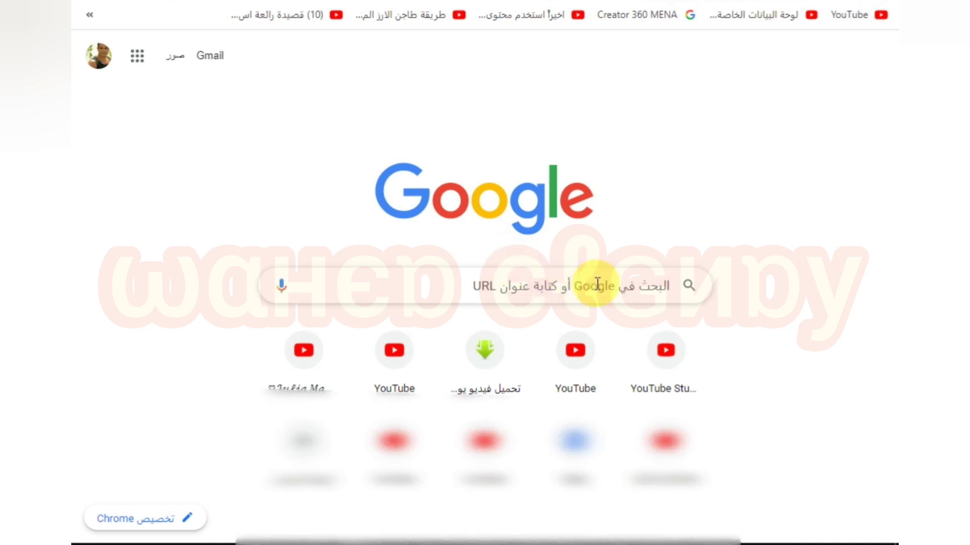
Search Google for "ستريم يارد", open the StreamYard site, and try to create a new broadcast
{"action": "left_click", "coordinate": [597, 284]}
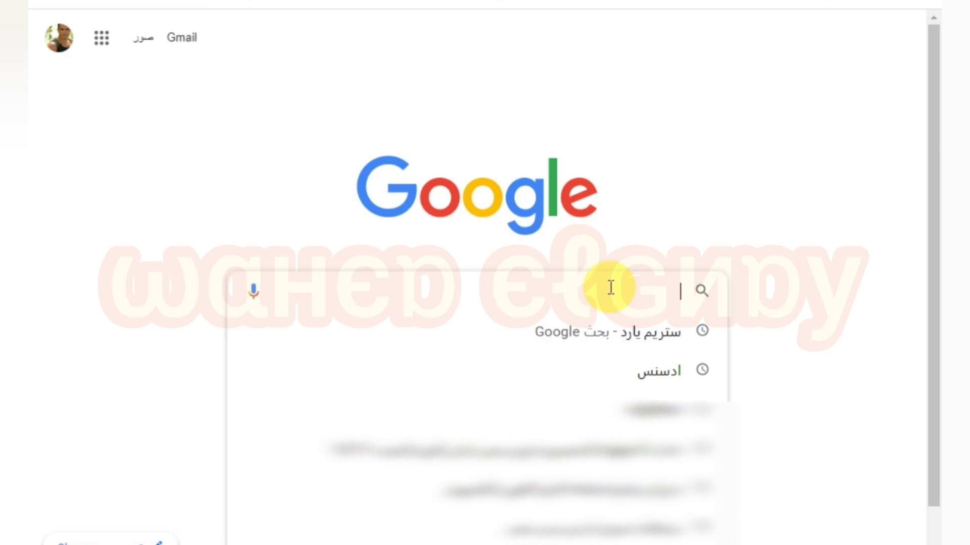
{"action": "left_click", "coordinate": [656, 334]}
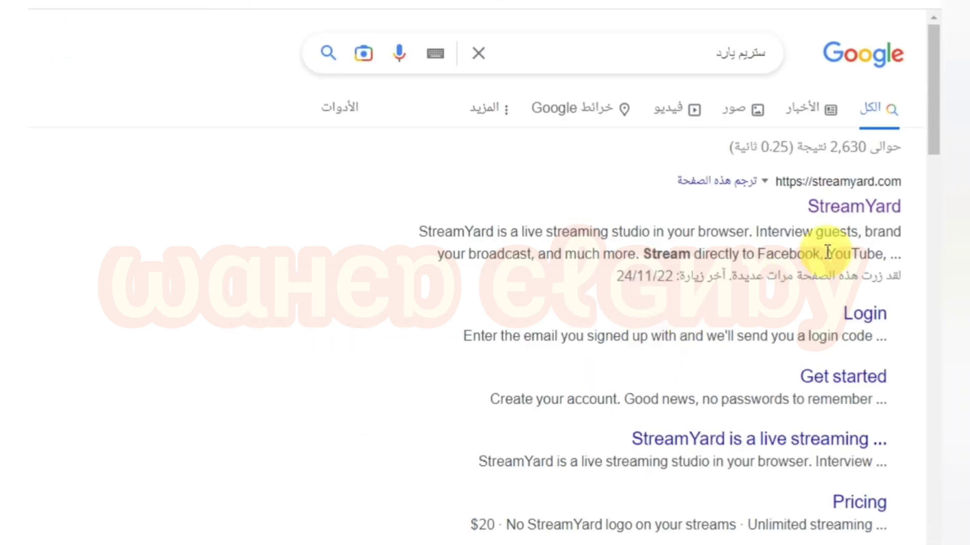
{"action": "left_click", "coordinate": [844, 217]}
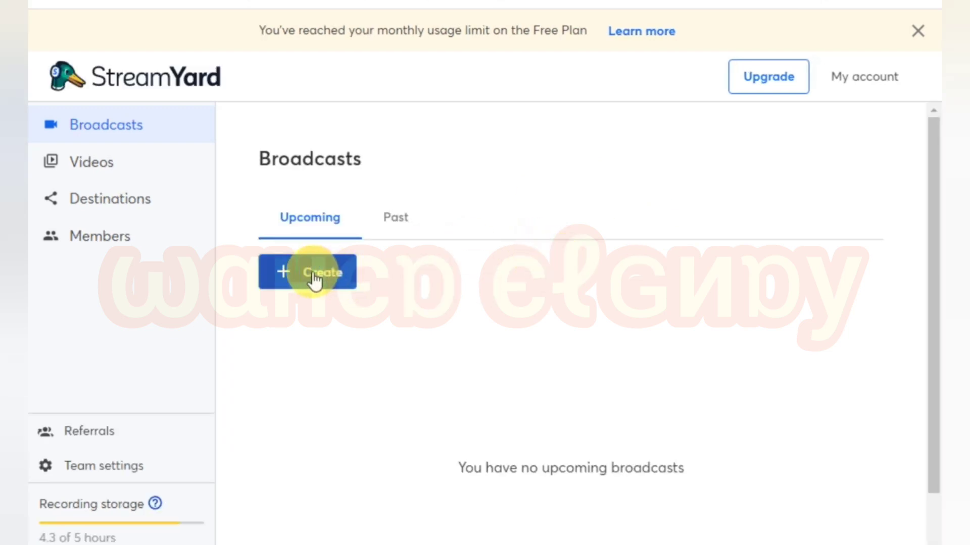
{"action": "left_click", "coordinate": [313, 277]}
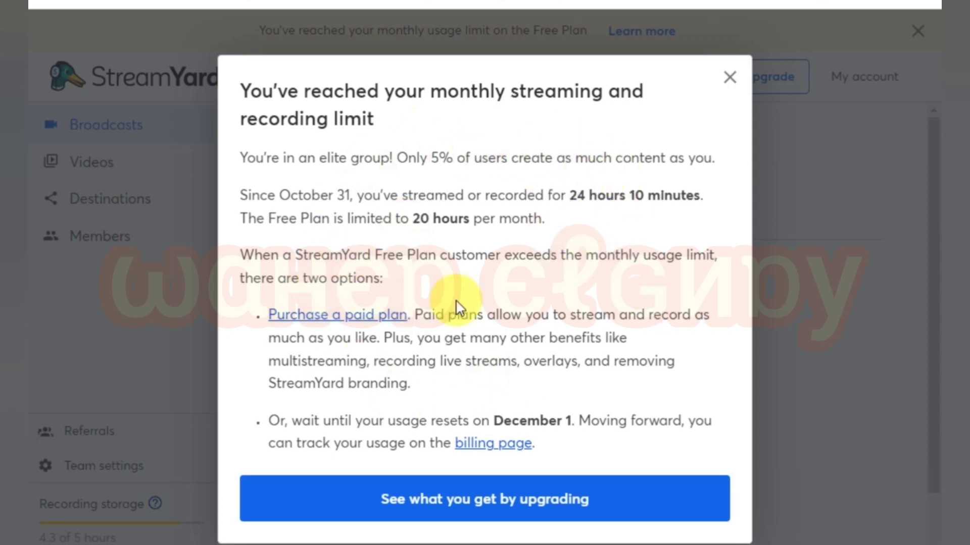
Read the "StreamYard Limit Reached" email in Gmail, return to the inbox, and dismiss the usage limit dialog in StreamYard
{"action": "left_click", "coordinate": [288, 2]}
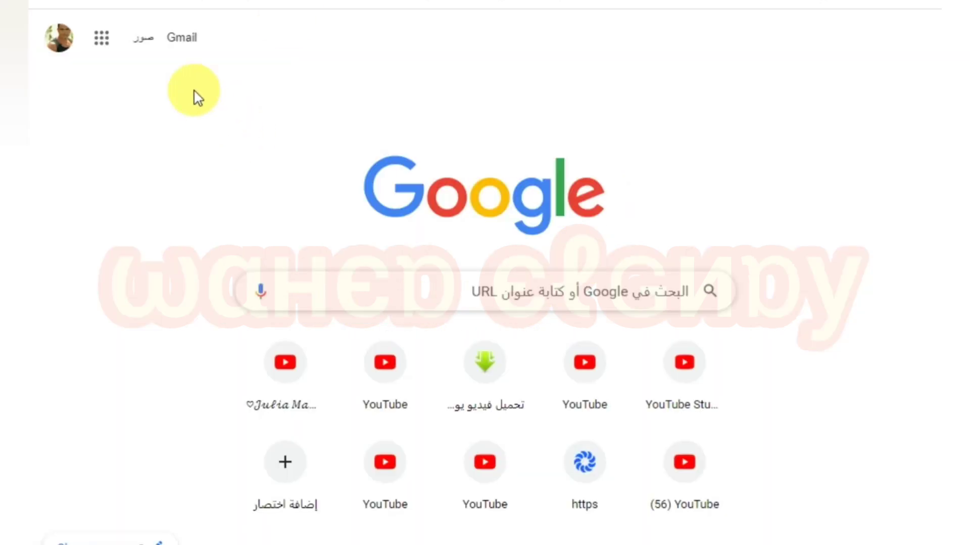
{"action": "left_click", "coordinate": [183, 38]}
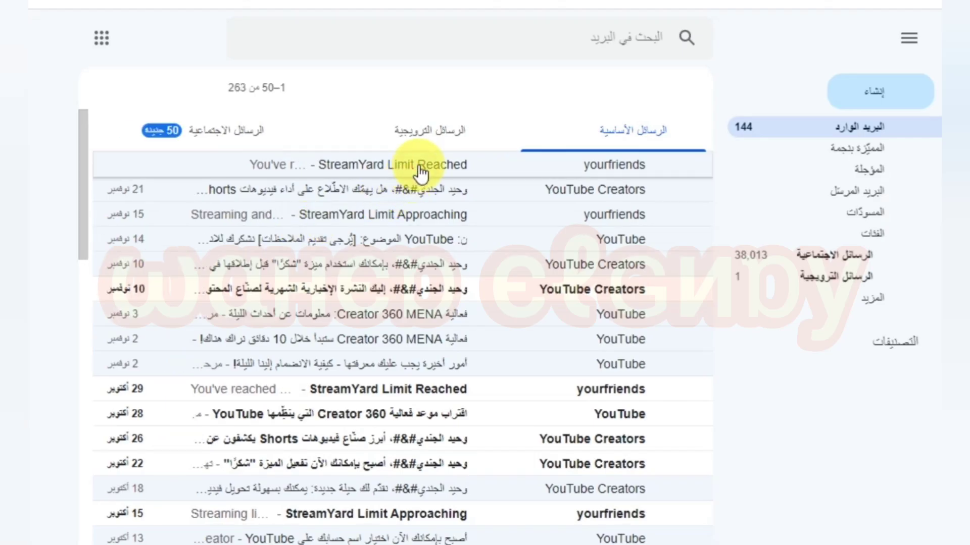
{"action": "left_click", "coordinate": [420, 175]}
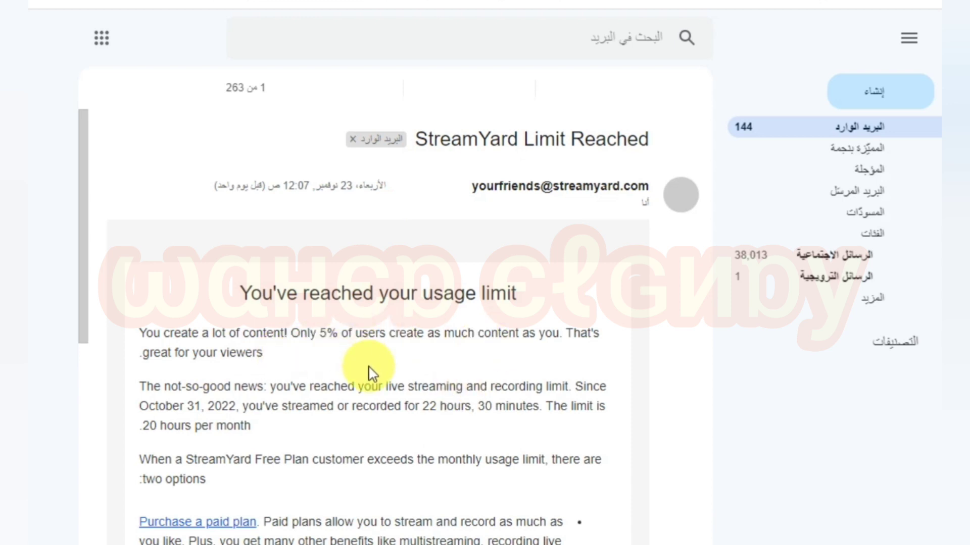
{"action": "scroll", "coordinate": [399, 356], "scroll_direction": "down", "scroll_amount": 3}
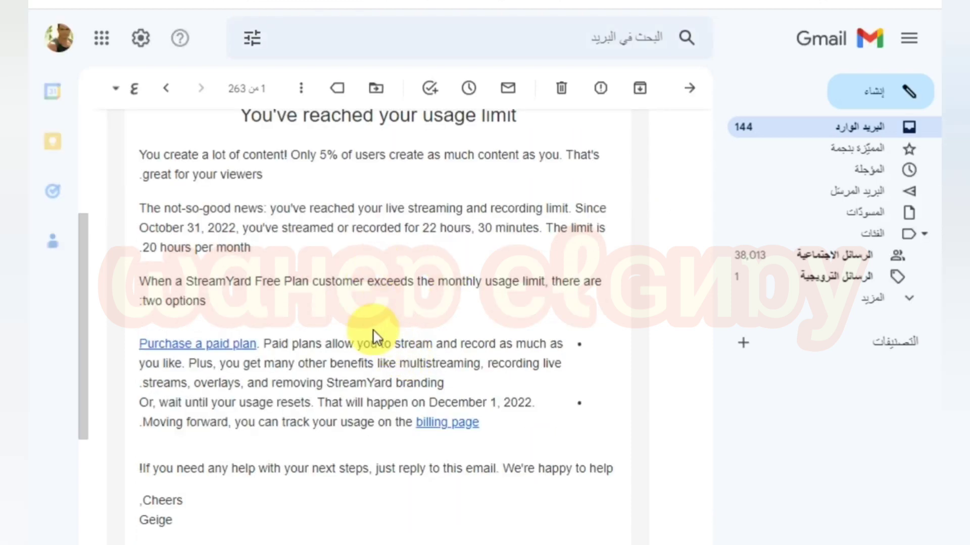
{"action": "scroll", "coordinate": [335, 324], "scroll_direction": "up", "scroll_amount": 4}
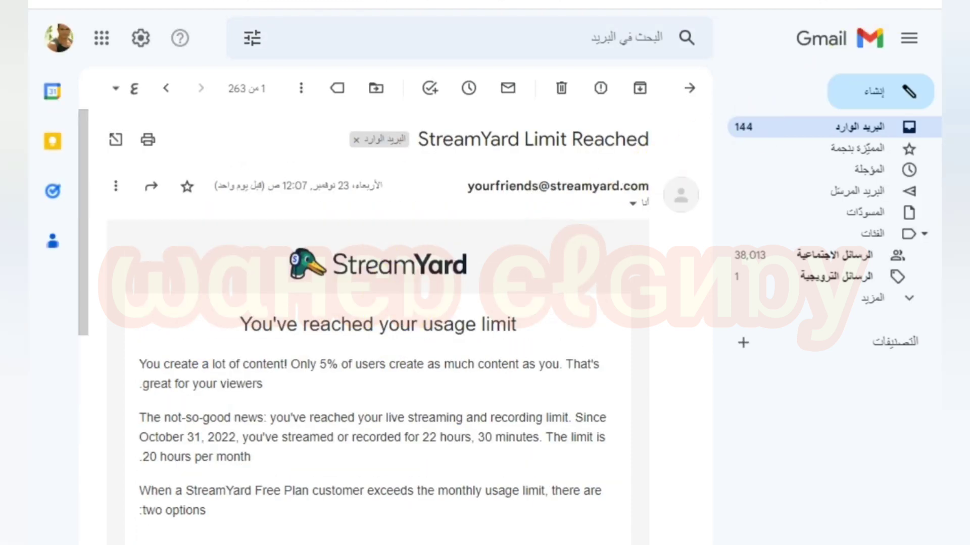
{"action": "left_click", "coordinate": [689, 88]}
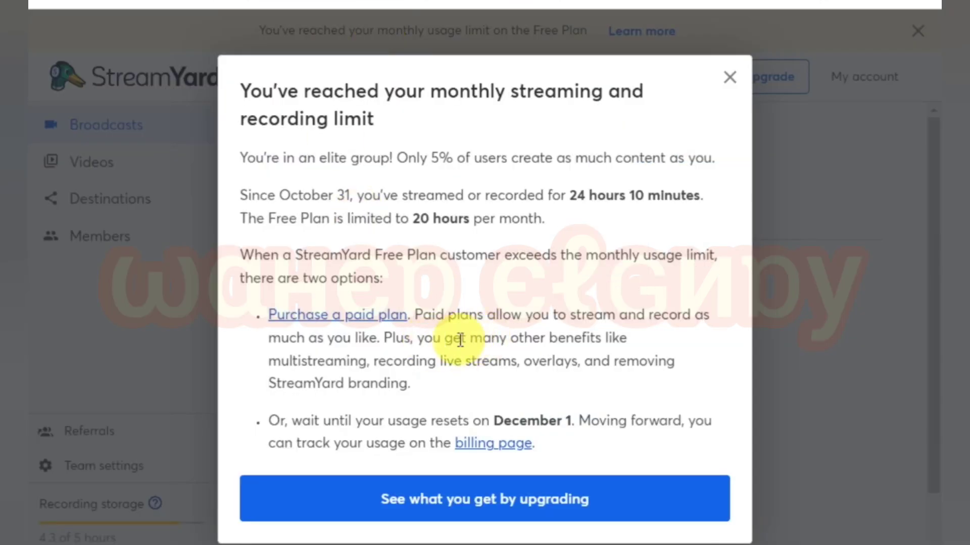
{"action": "left_click", "coordinate": [730, 78]}
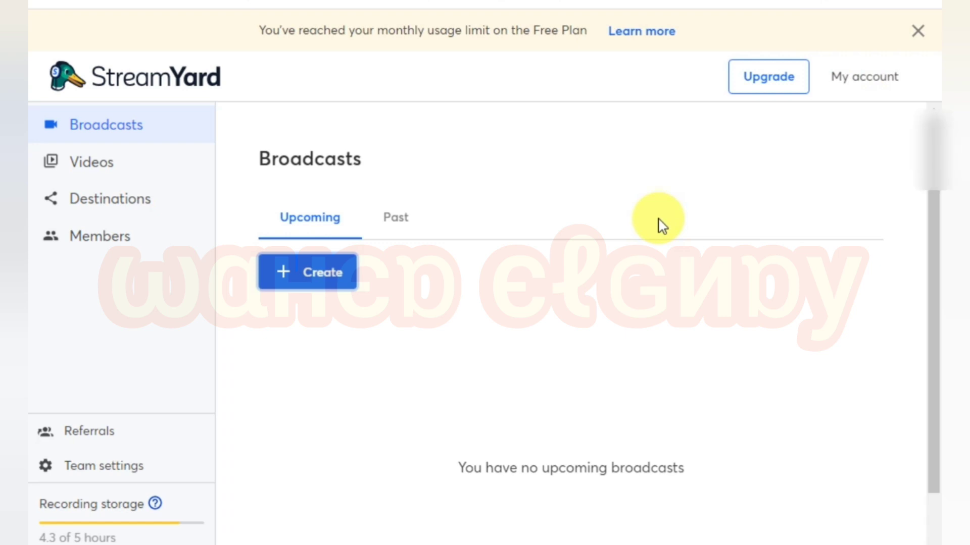
{"action": "left_click", "coordinate": [857, 79]}
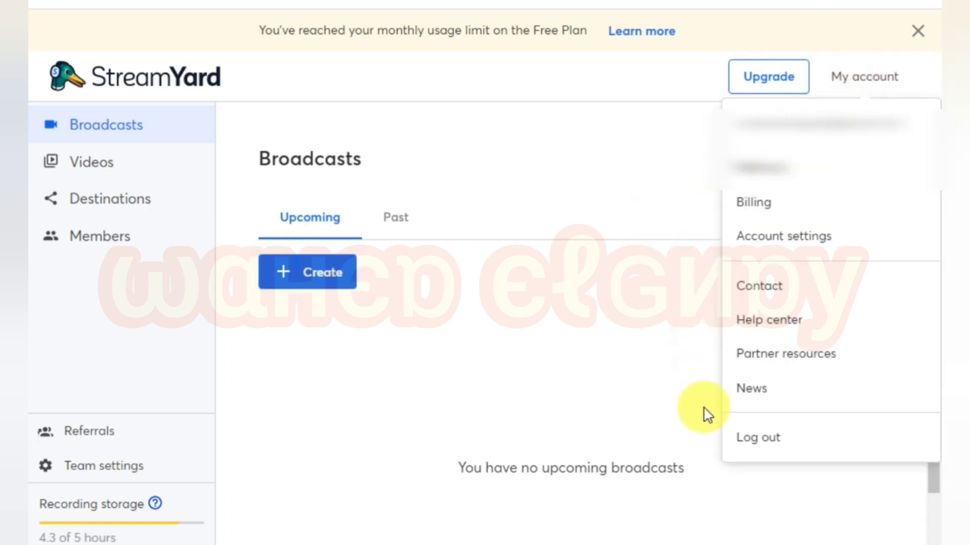
{"action": "left_click", "coordinate": [611, 184]}
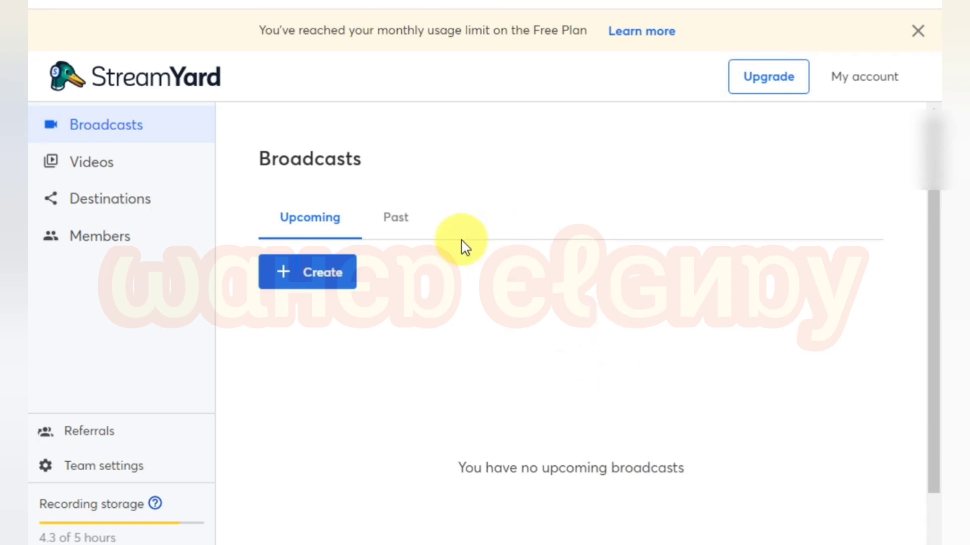
{"action": "left_click", "coordinate": [881, 81]}
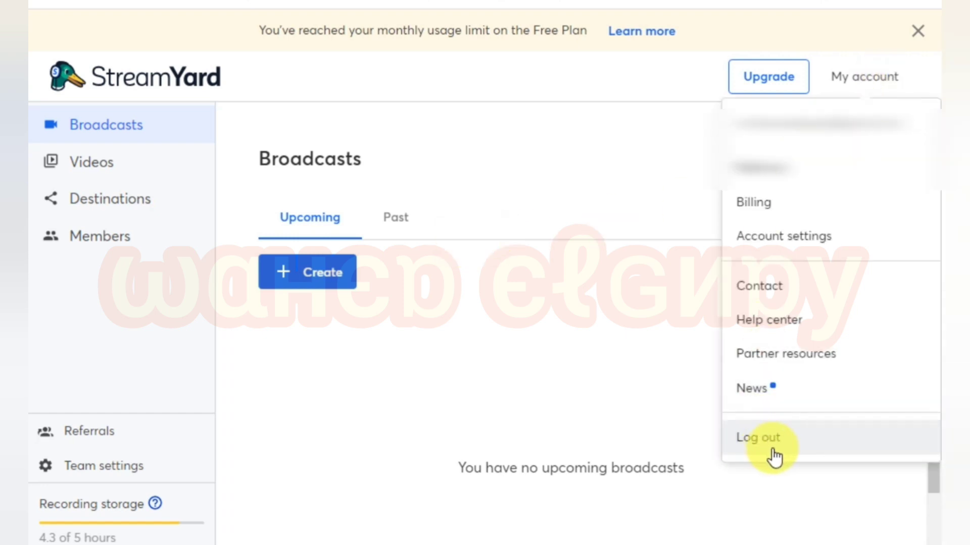
{"action": "left_click", "coordinate": [516, 144]}
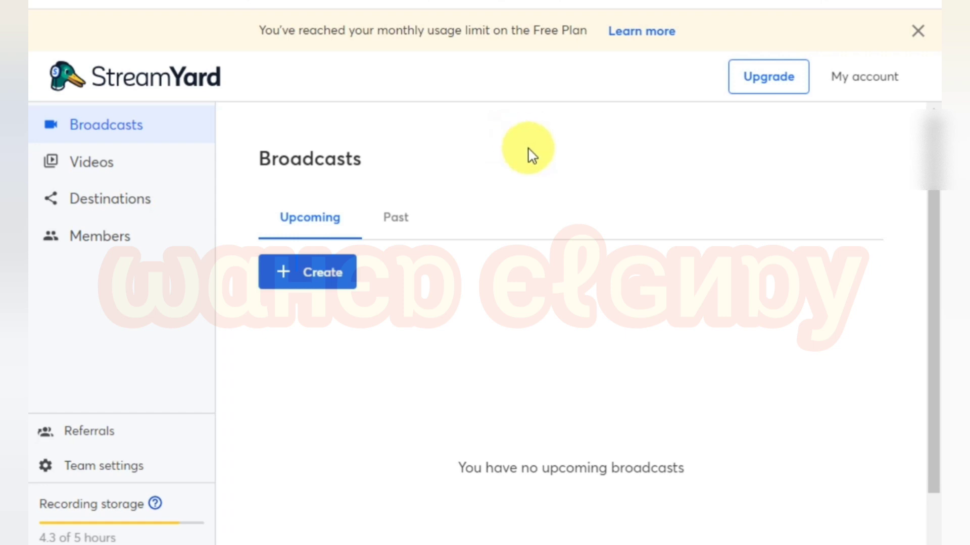
Request permanent deletion of the StreamYard account from the account settings
{"action": "left_click", "coordinate": [864, 82]}
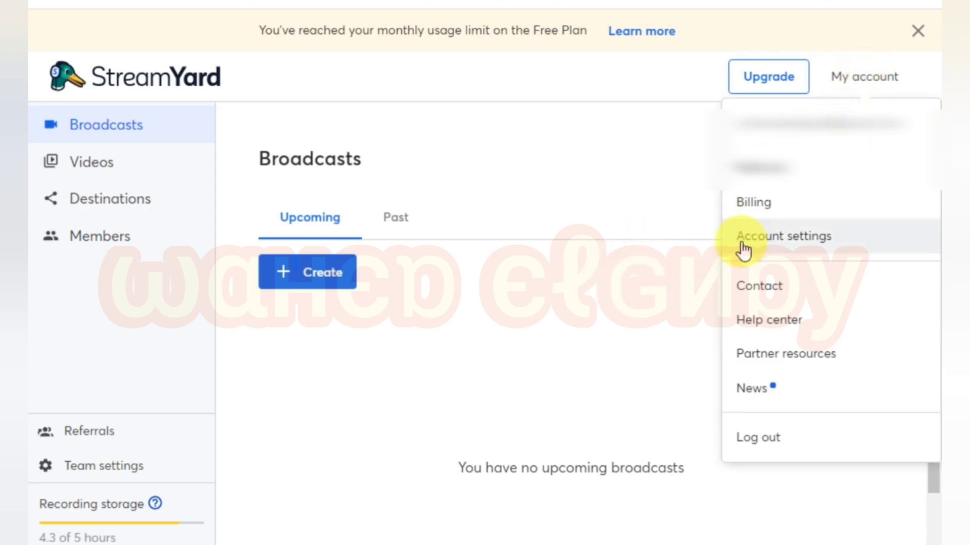
{"action": "left_click", "coordinate": [799, 246]}
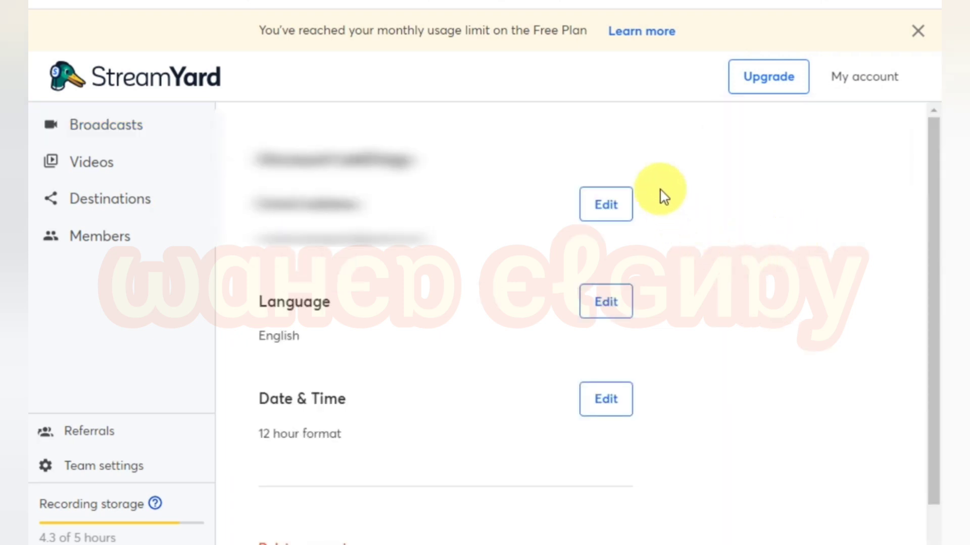
{"action": "scroll", "coordinate": [658, 189], "scroll_direction": "down", "scroll_amount": 1}
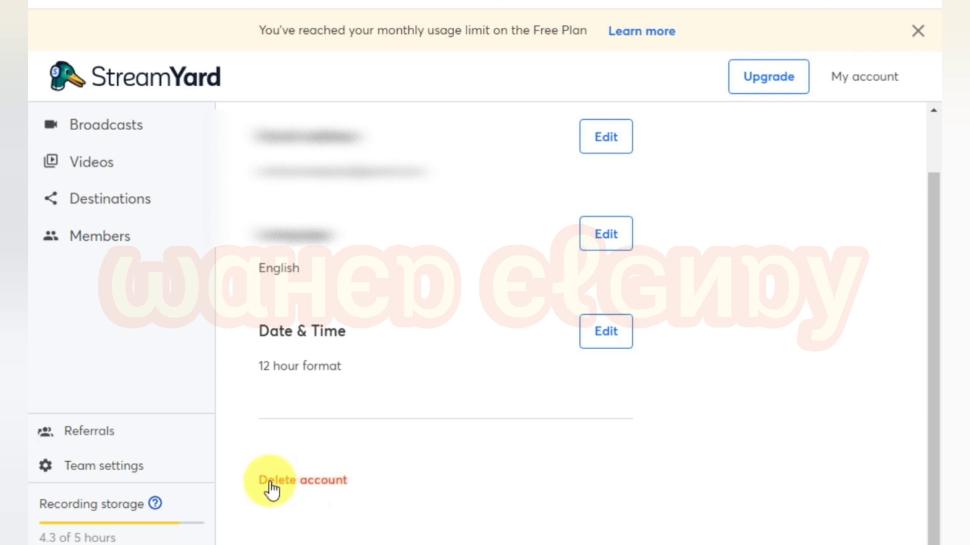
{"action": "left_click", "coordinate": [314, 483]}
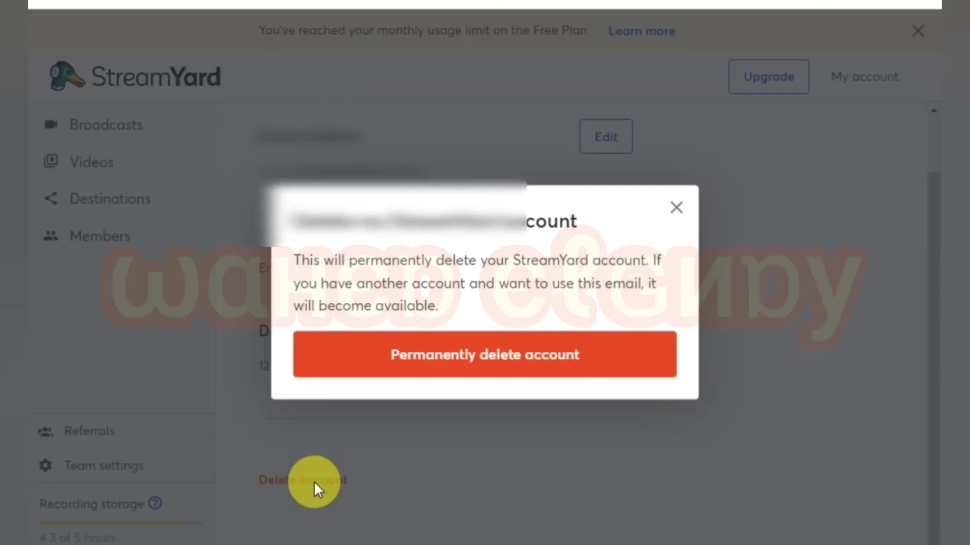
{"action": "left_click", "coordinate": [408, 348]}
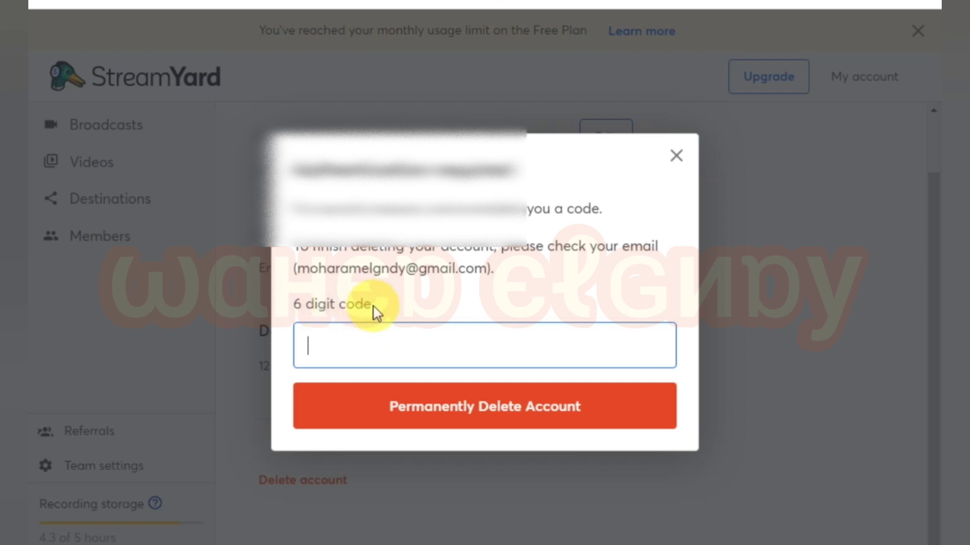
Confirm the permanent account deletion with the 6-digit verification code from the "StreamYard Delete Account" email in Gmail
{"action": "left_click", "coordinate": [390, 336]}
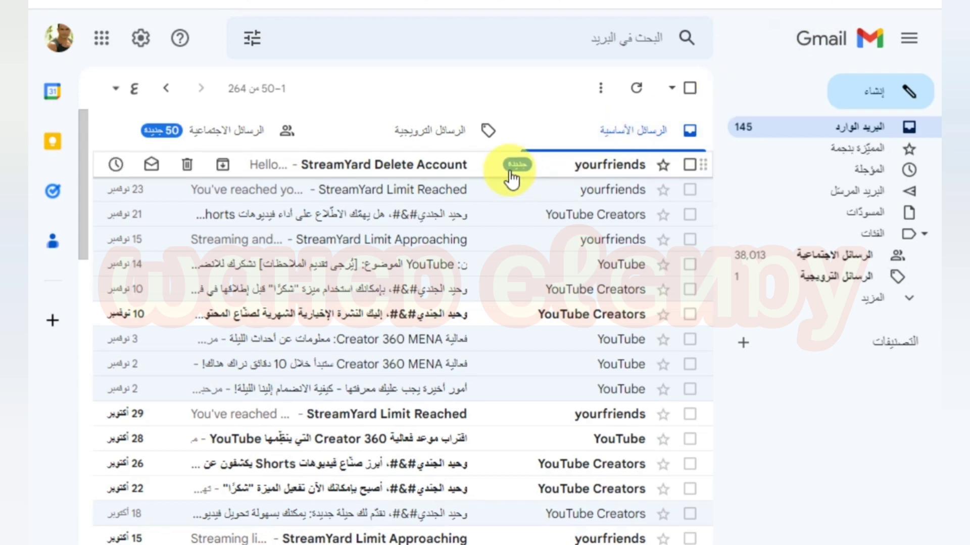
{"action": "left_click", "coordinate": [434, 172]}
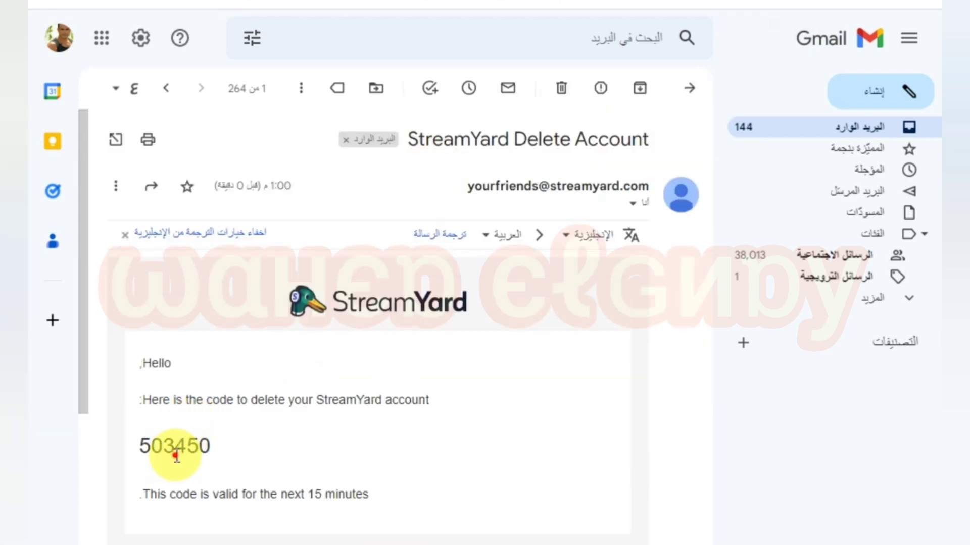
{"action": "double_click", "coordinate": [176, 458]}
{"action": "key", "text": "ctrl+c"}
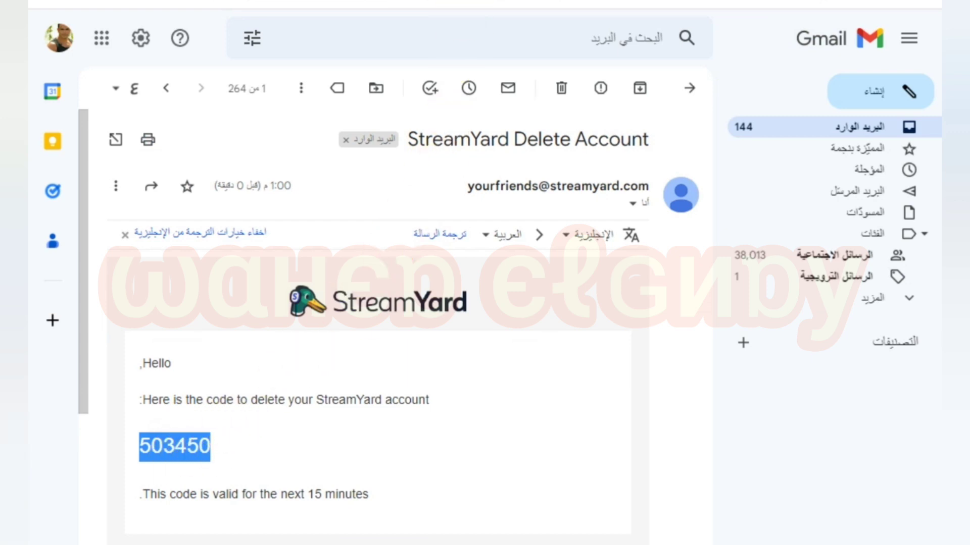
{"action": "key", "text": "alt+Tab"}
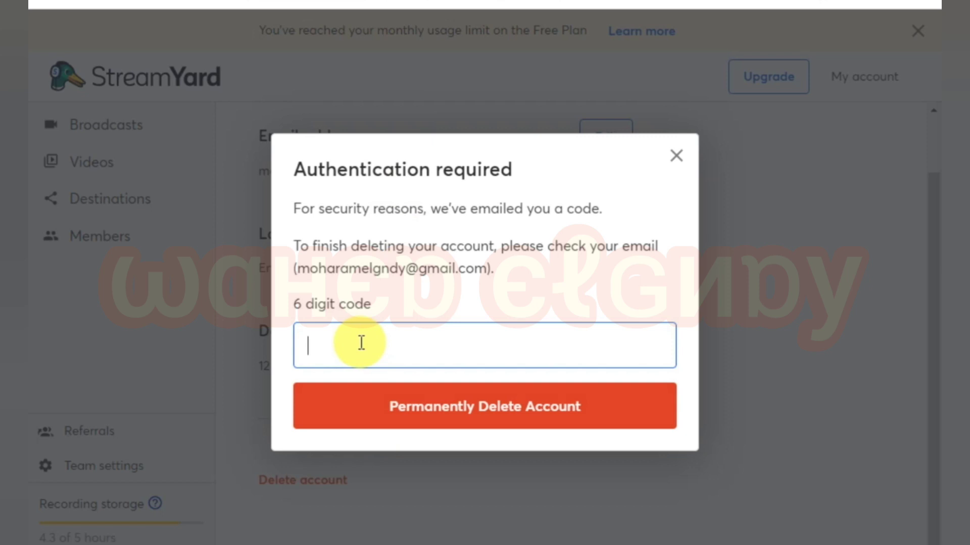
{"action": "key", "text": "ctrl+v"}
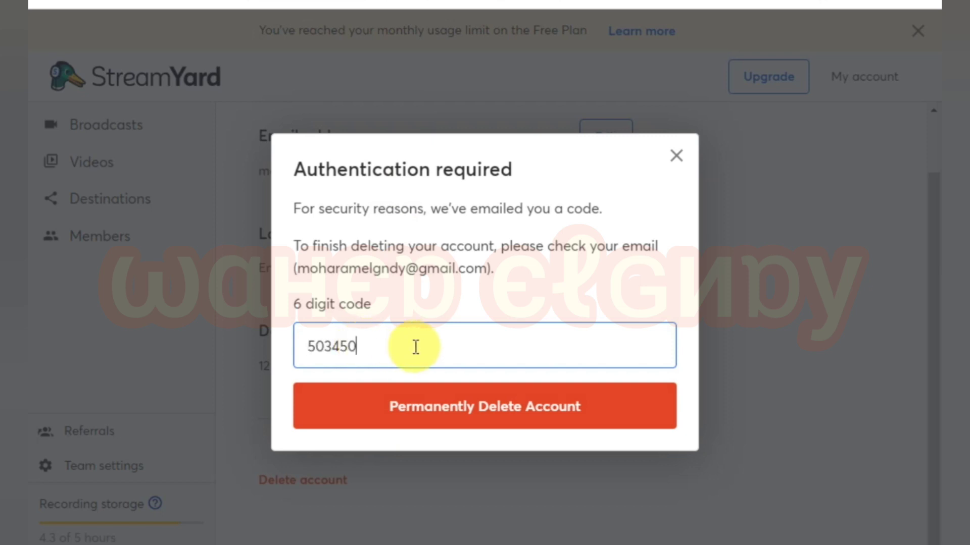
{"action": "left_click", "coordinate": [470, 416]}
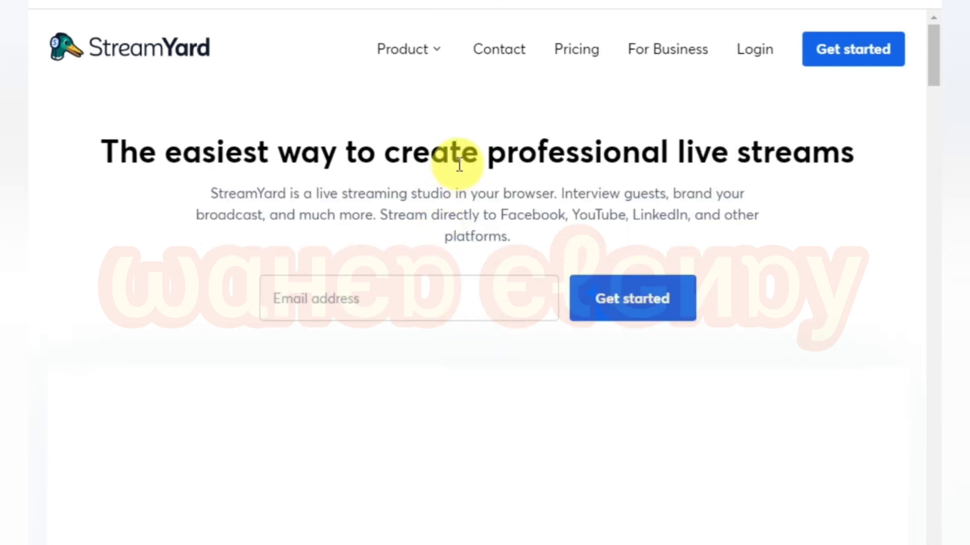
Sign up for StreamYard again from its home page by submitting the account's email address
{"action": "left_click", "coordinate": [372, 295]}
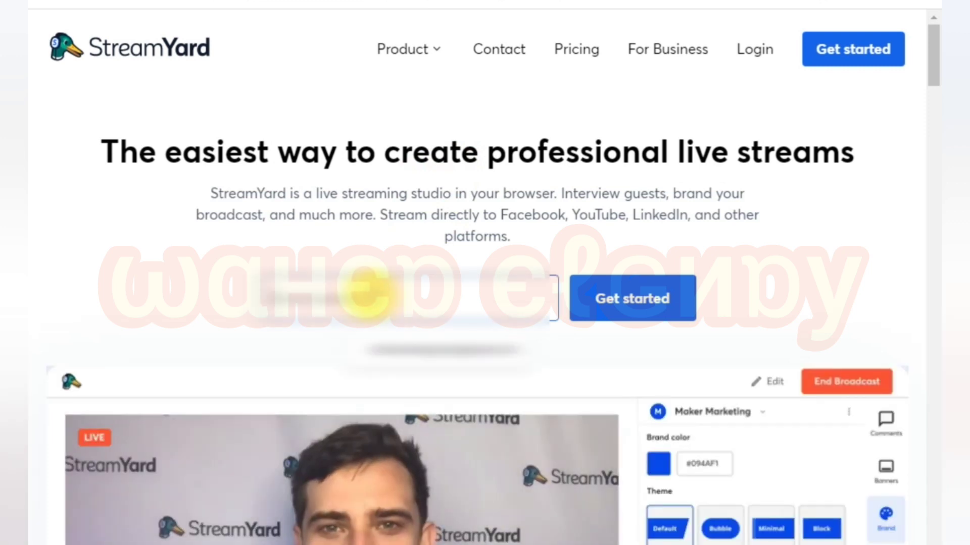
{"action": "left_click", "coordinate": [390, 348]}
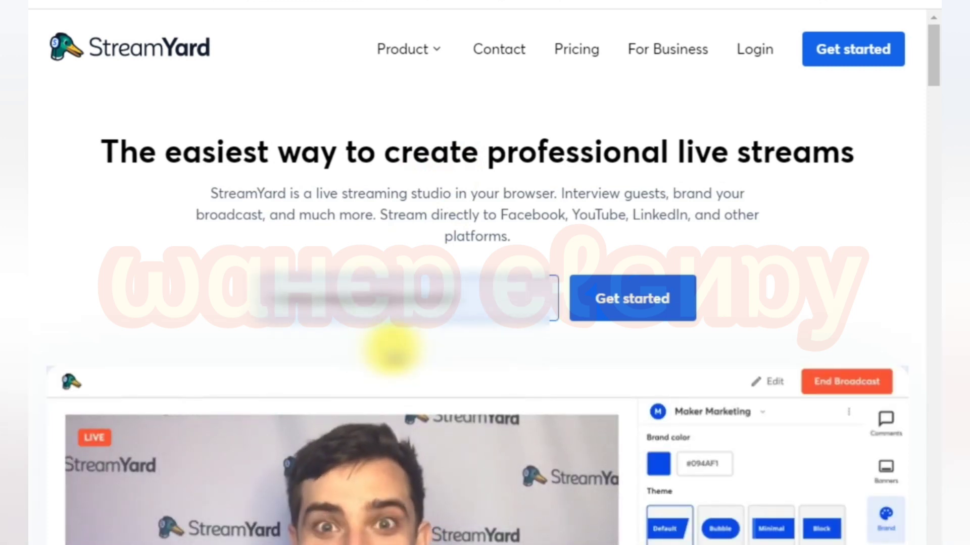
{"action": "left_click", "coordinate": [616, 303]}
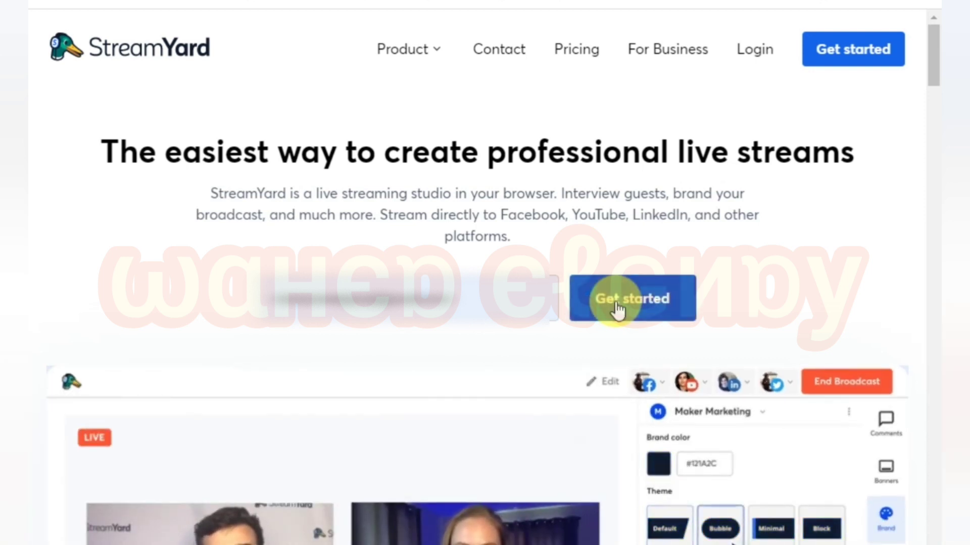
{"action": "left_click", "coordinate": [615, 322]}
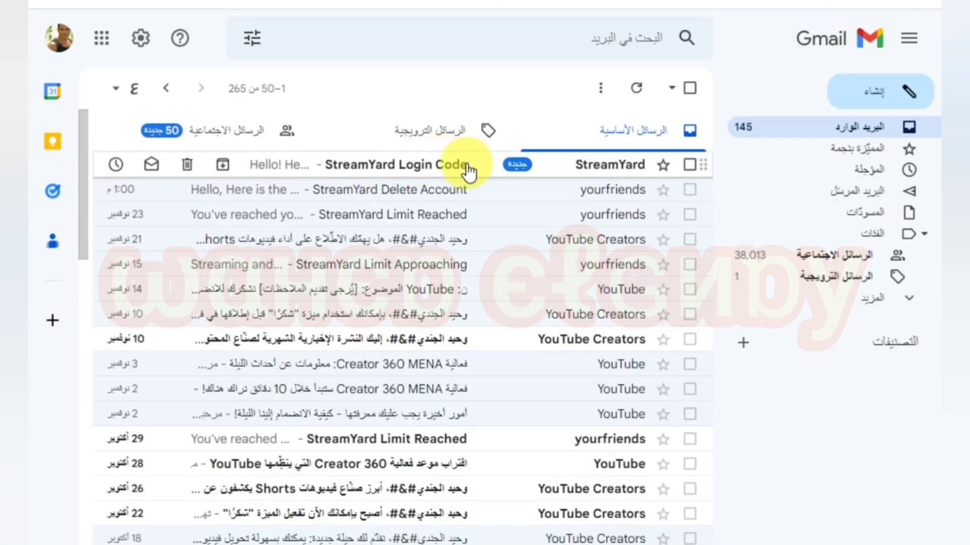
Log in to StreamYard with the single-use login code copied from the "StreamYard Login Code" email in Gmail
{"action": "left_click", "coordinate": [476, 167]}
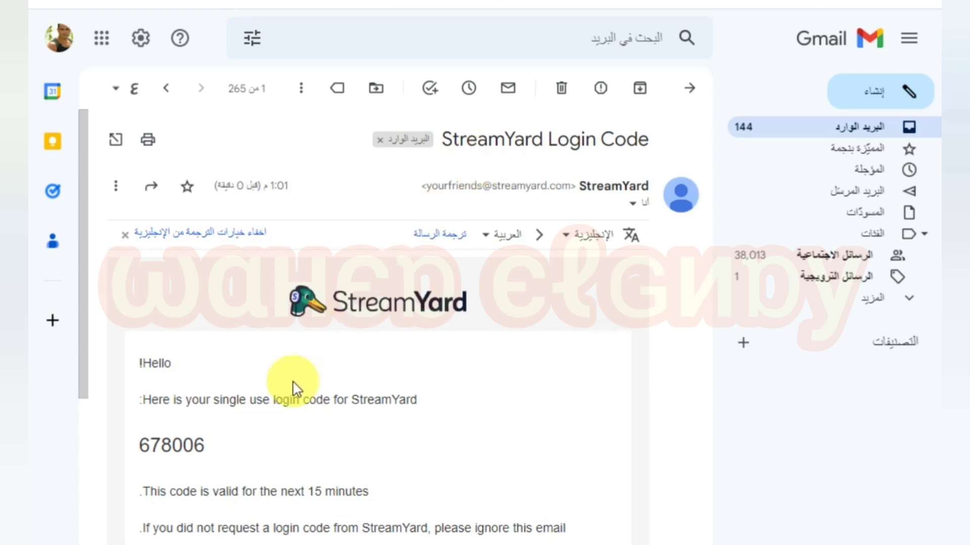
{"action": "double_click", "coordinate": [168, 445]}
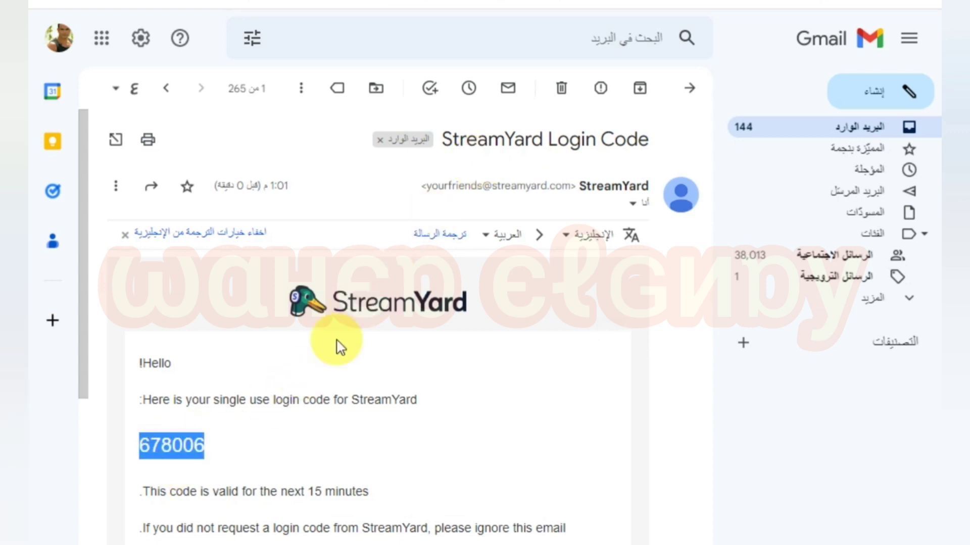
{"action": "left_click", "coordinate": [447, 241]}
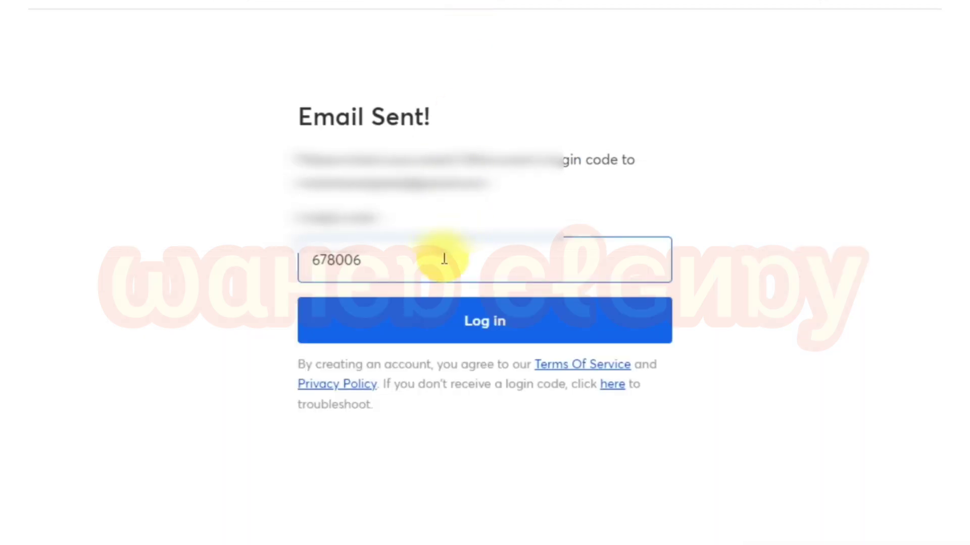
{"action": "left_click", "coordinate": [470, 323]}
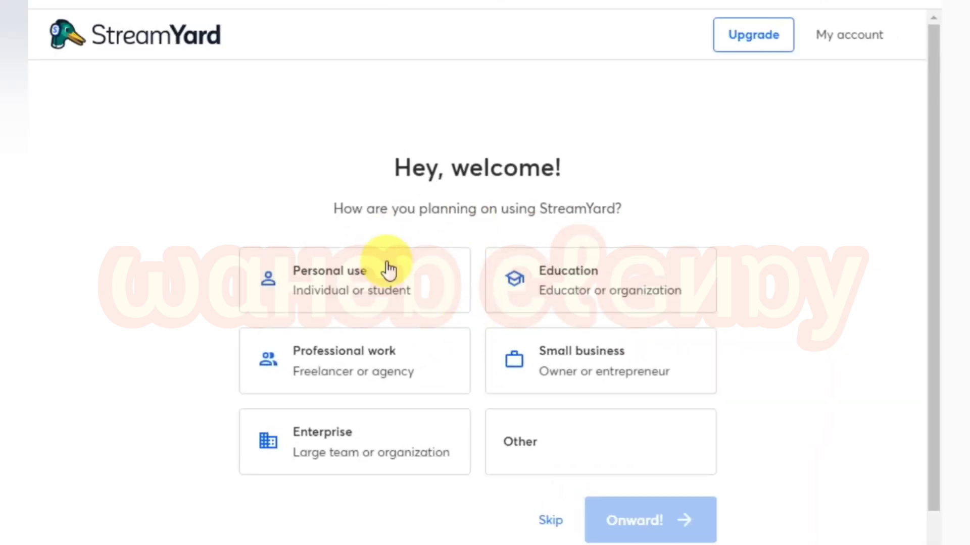
Set the planned use to Personal use and connect the YouTube channel as a streaming destination, allowing StreamYard access to the Google account
{"action": "left_click", "coordinate": [339, 279]}
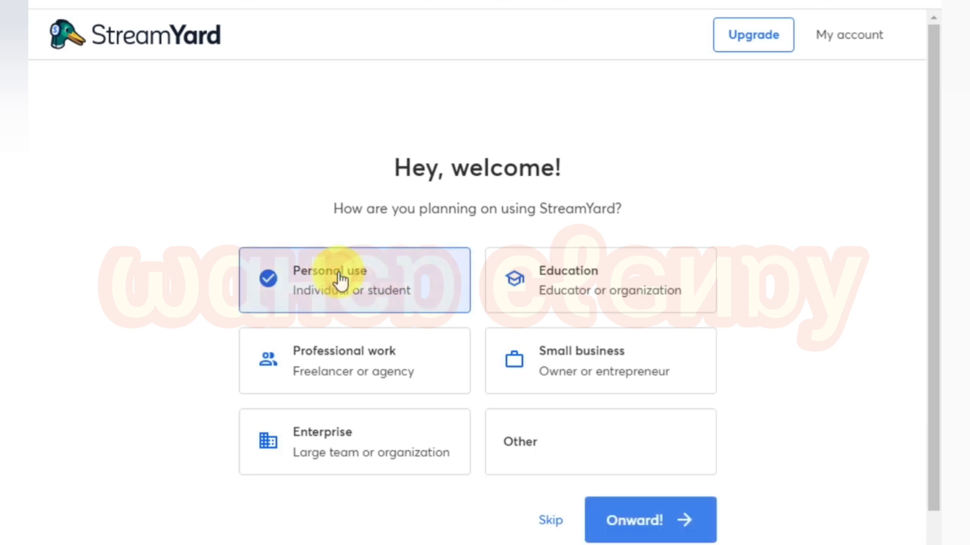
{"action": "left_click", "coordinate": [639, 523]}
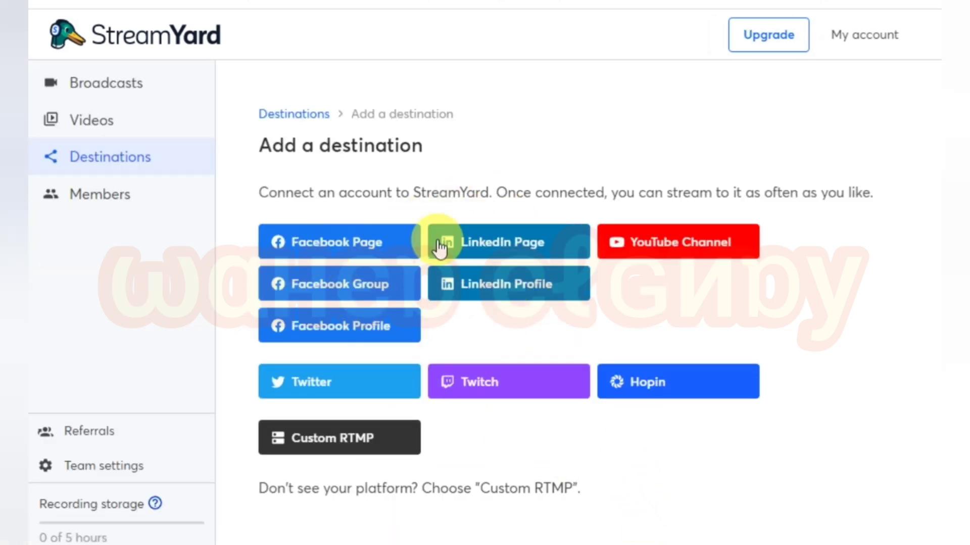
{"action": "left_click", "coordinate": [669, 245]}
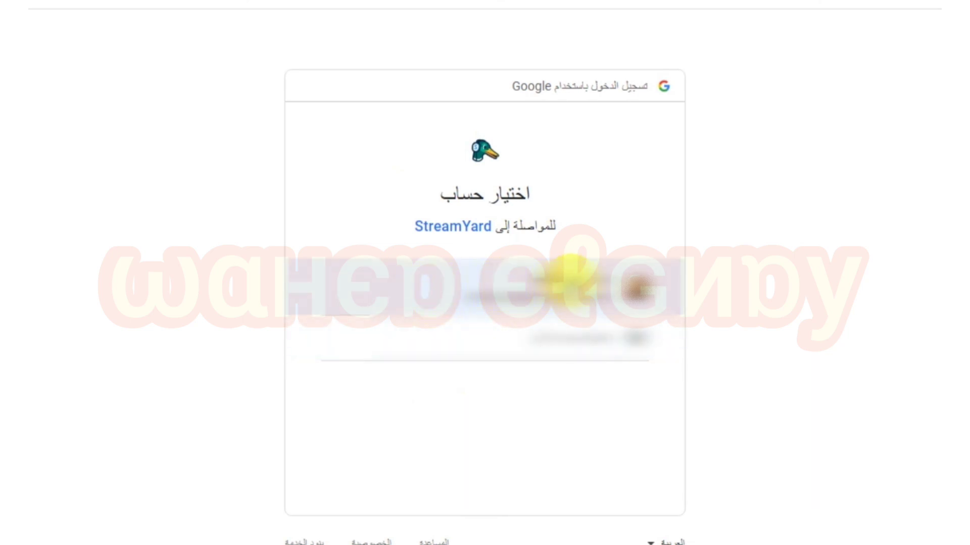
{"action": "left_click", "coordinate": [570, 272]}
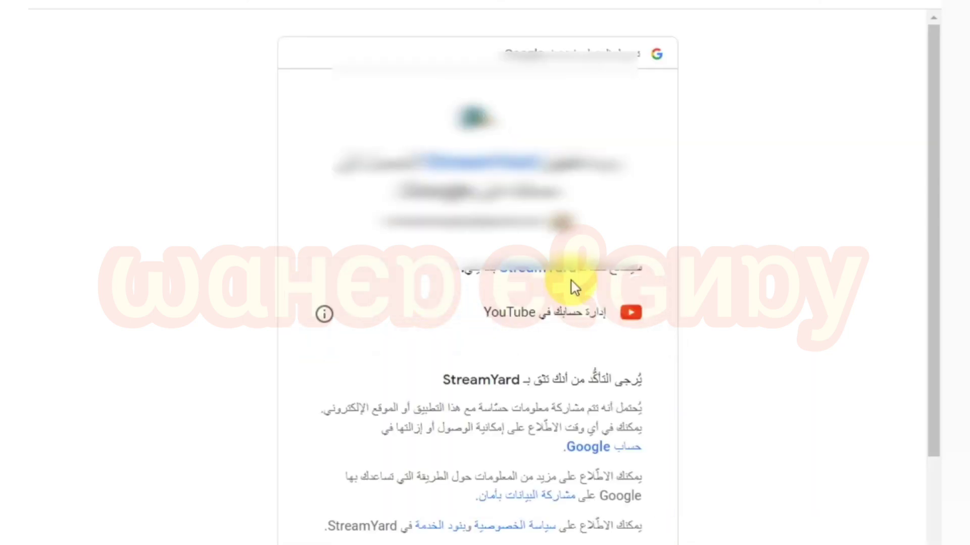
{"action": "scroll", "coordinate": [521, 301], "scroll_direction": "down", "scroll_amount": 3}
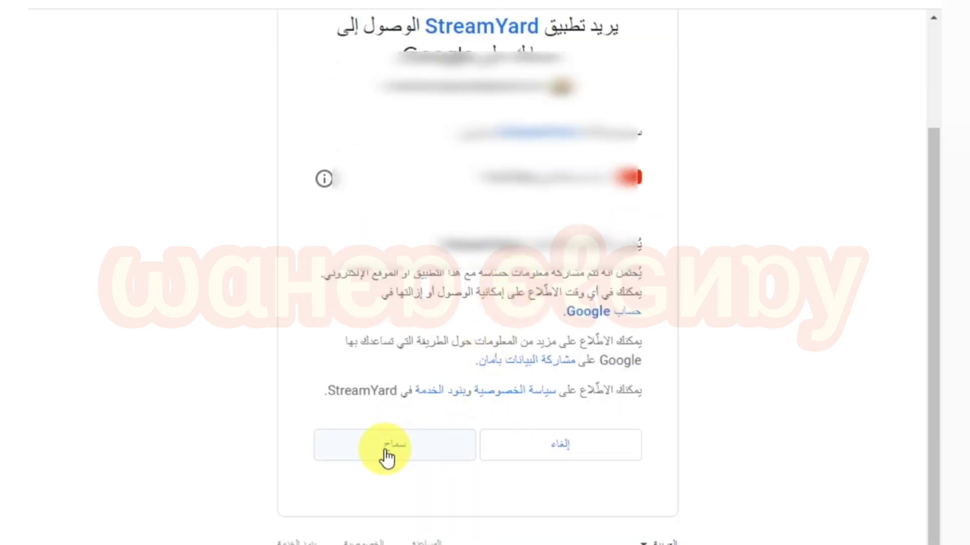
{"action": "left_click", "coordinate": [419, 457]}
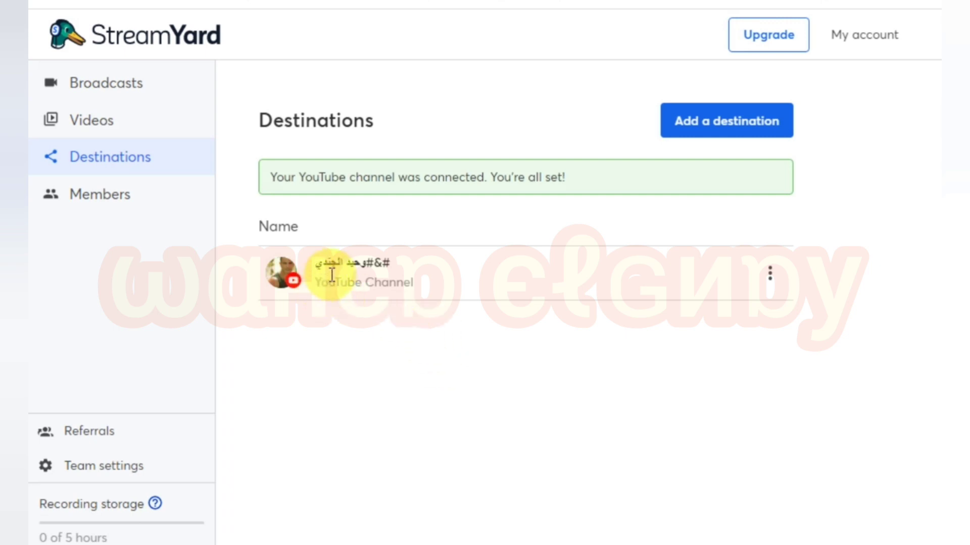
{"action": "left_click", "coordinate": [144, 162]}
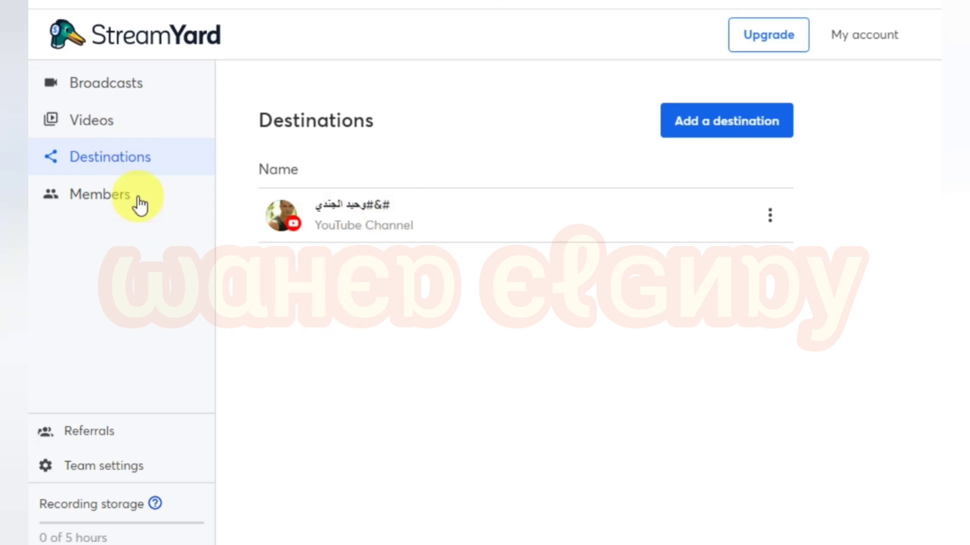
Examine the setup forms for a new live stream and a new recording in Broadcasts without creating either
{"action": "left_click", "coordinate": [132, 94]}
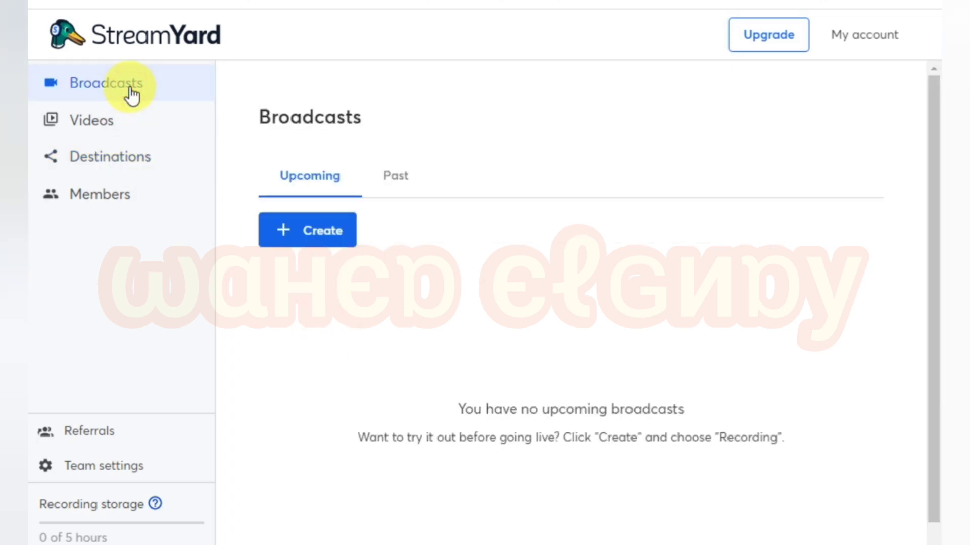
{"action": "left_click", "coordinate": [321, 238]}
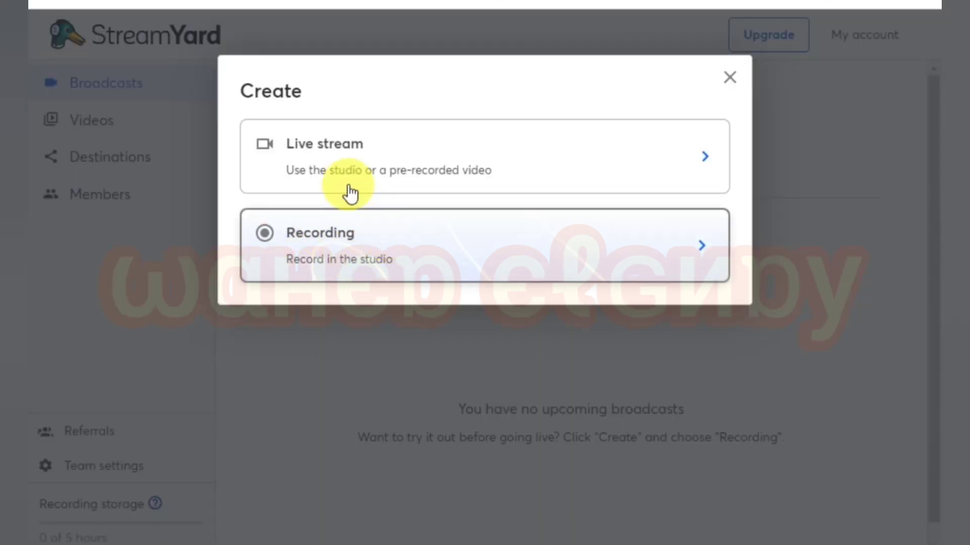
{"action": "left_click", "coordinate": [335, 162]}
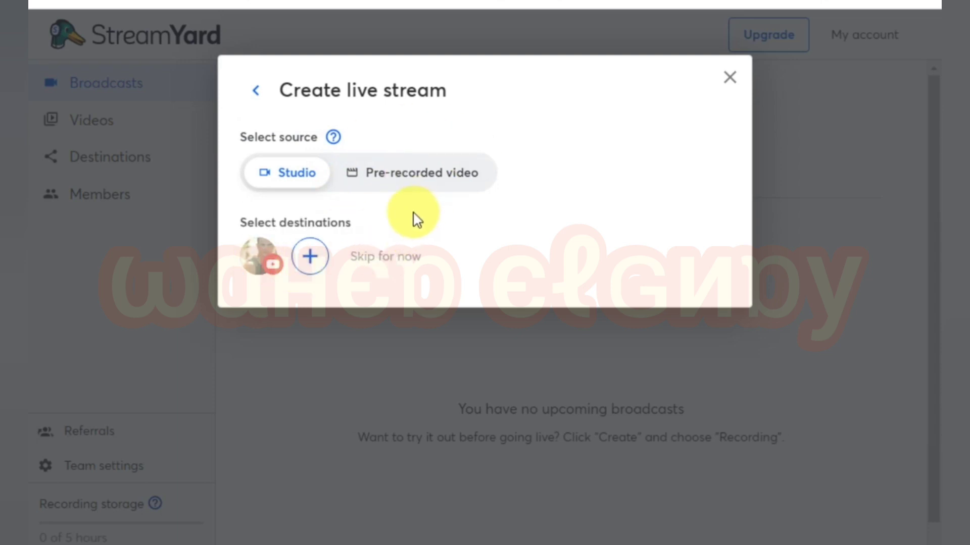
{"action": "left_click", "coordinate": [728, 75]}
{"action": "left_click", "coordinate": [323, 224]}
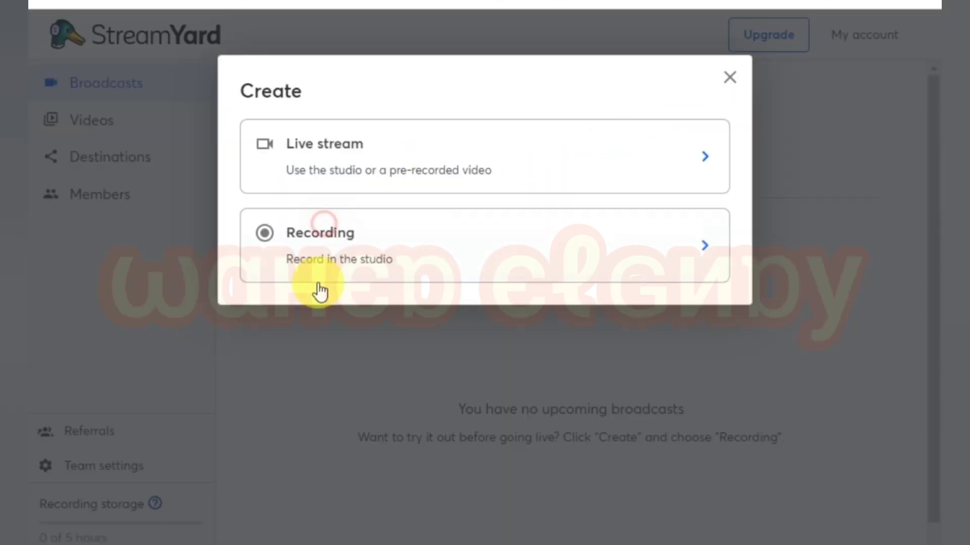
{"action": "left_click", "coordinate": [340, 242]}
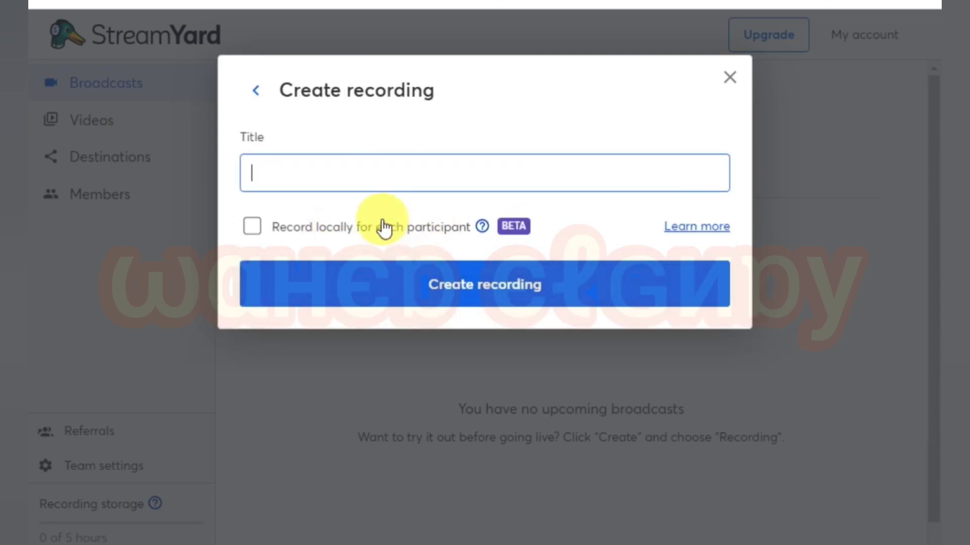
{"action": "left_click", "coordinate": [729, 79]}
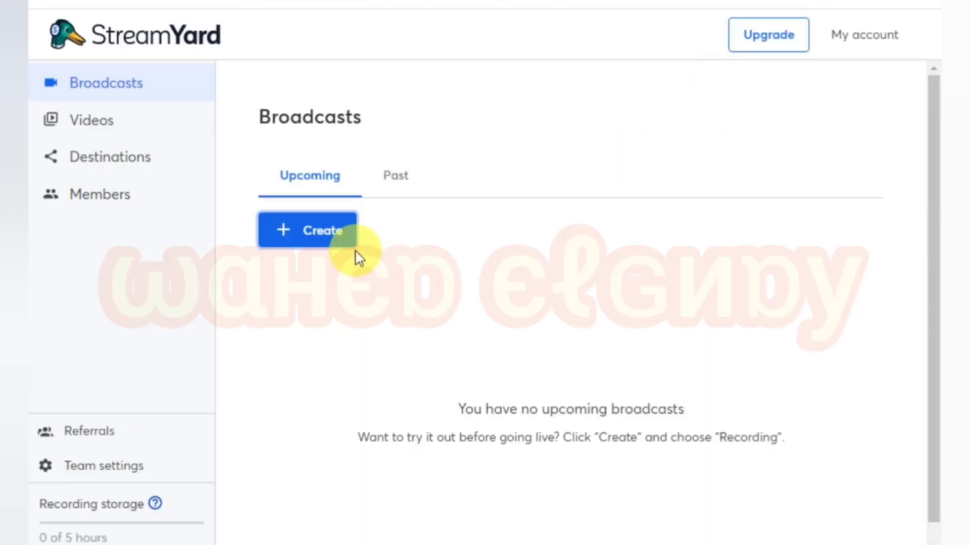
Create a studio live stream to the YouTube channel titled "هلا وغلا اجمل عيله" with Unlisted privacy
{"action": "left_click", "coordinate": [353, 246]}
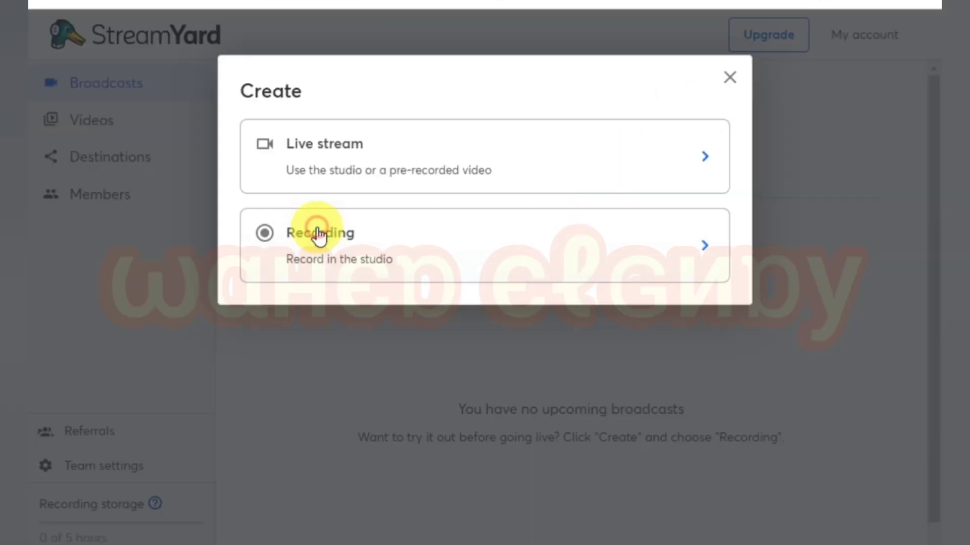
{"action": "left_click", "coordinate": [333, 154]}
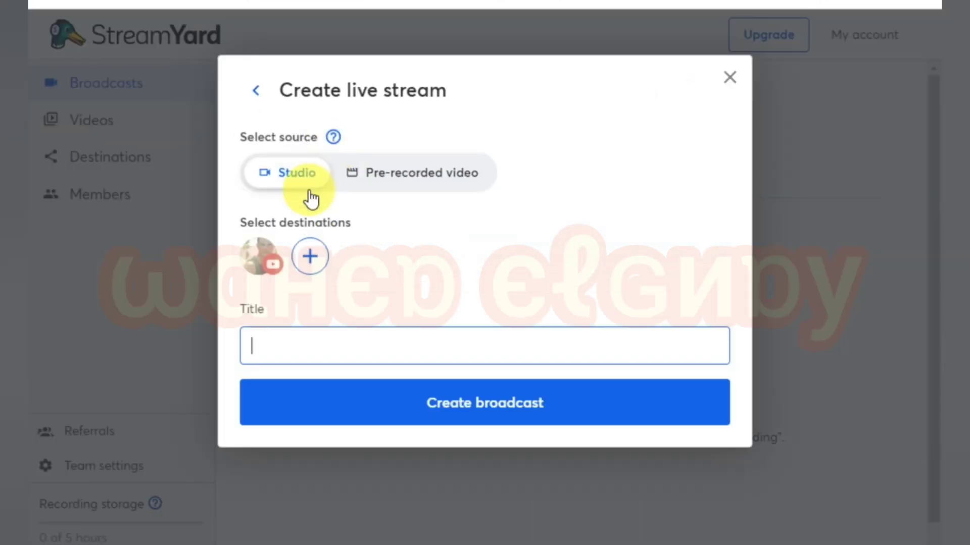
{"action": "left_click", "coordinate": [255, 271]}
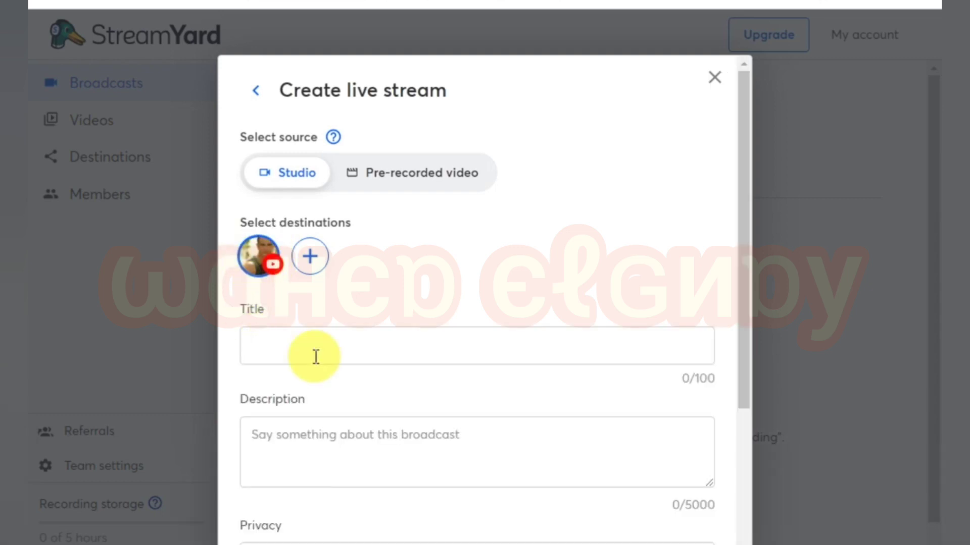
{"action": "scroll", "coordinate": [435, 375], "scroll_direction": "down", "scroll_amount": 4}
{"action": "left_click", "coordinate": [357, 147]}
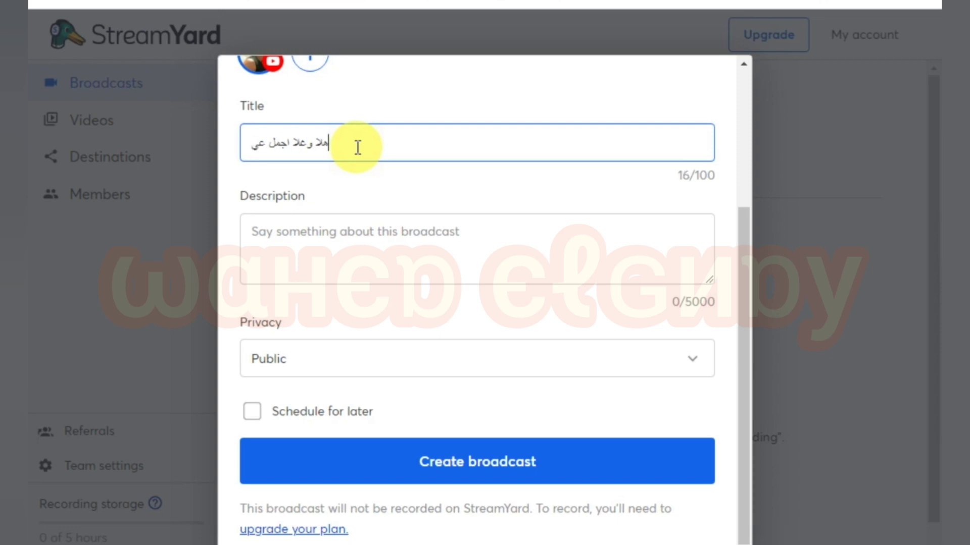
{"action": "left_click", "coordinate": [317, 360]}
{"action": "left_click", "coordinate": [327, 404]}
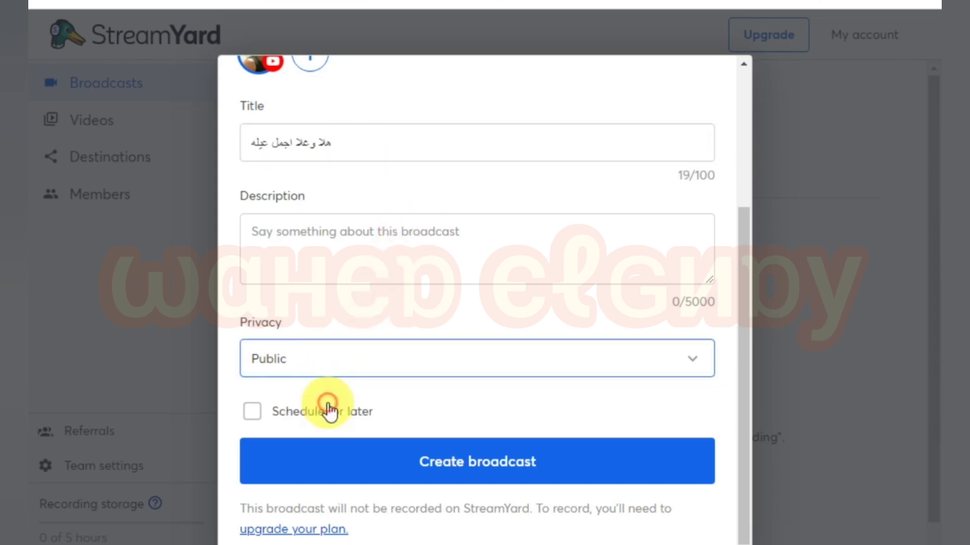
{"action": "left_click", "coordinate": [434, 475]}
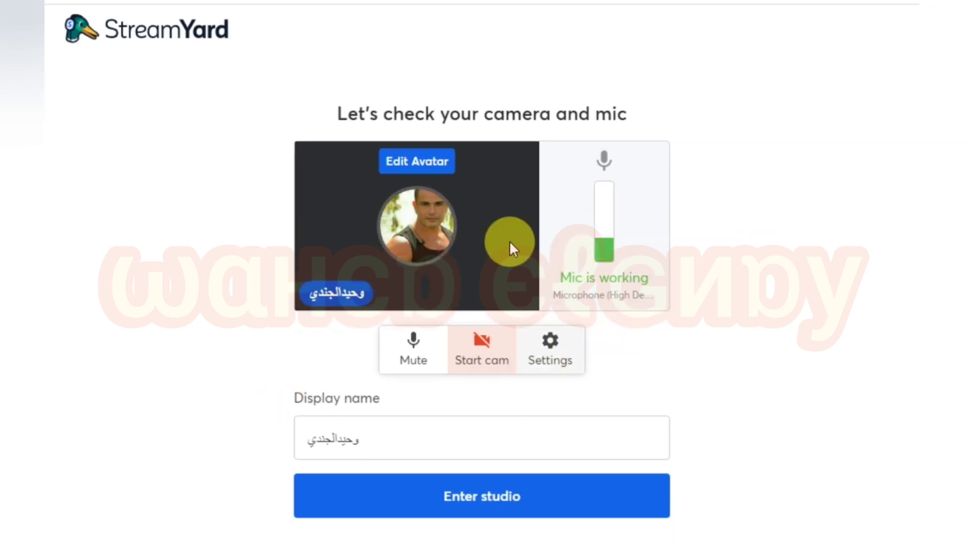
Enter the broadcast studio with the existing display name, dismiss the tip, and add the host to the stream
{"action": "left_click", "coordinate": [460, 500]}
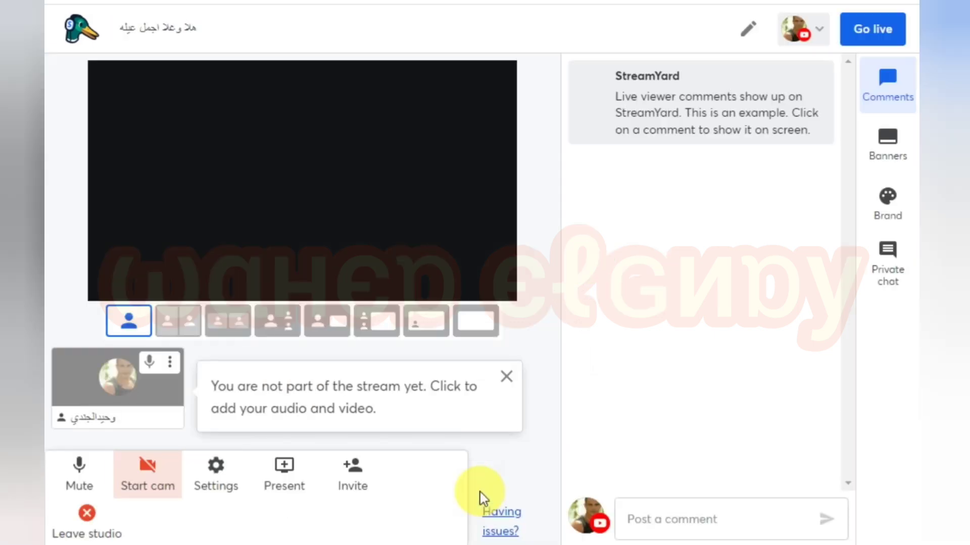
{"action": "left_click", "coordinate": [514, 377]}
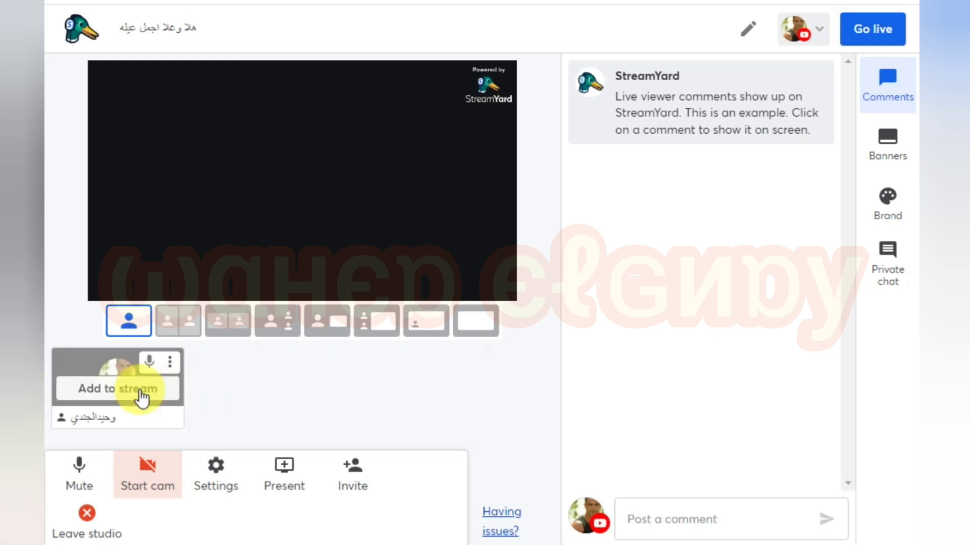
{"action": "left_click", "coordinate": [141, 398]}
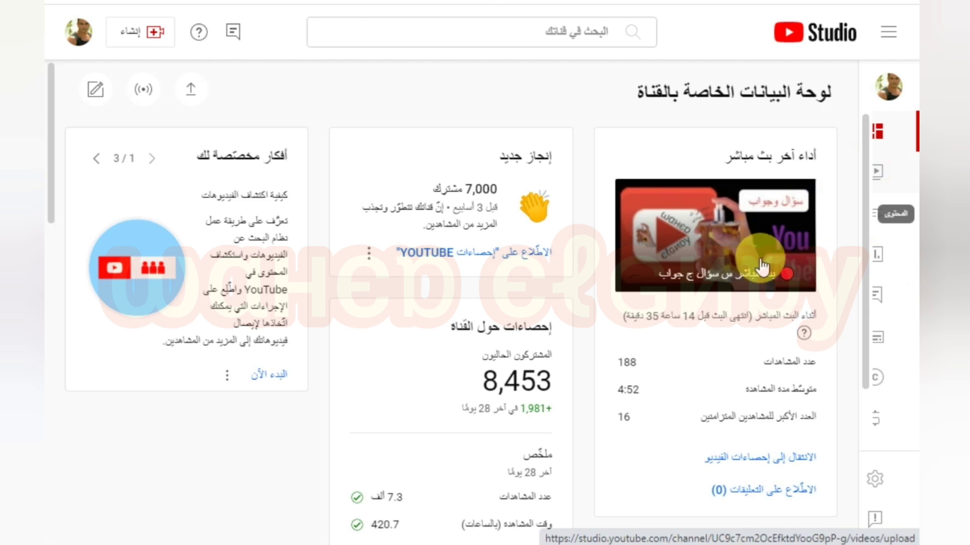
In YouTube Studio, turn on monetization (تفعيل) for the live stream "هلا وغلا اجمل عيله" and save it
{"action": "left_click", "coordinate": [879, 172]}
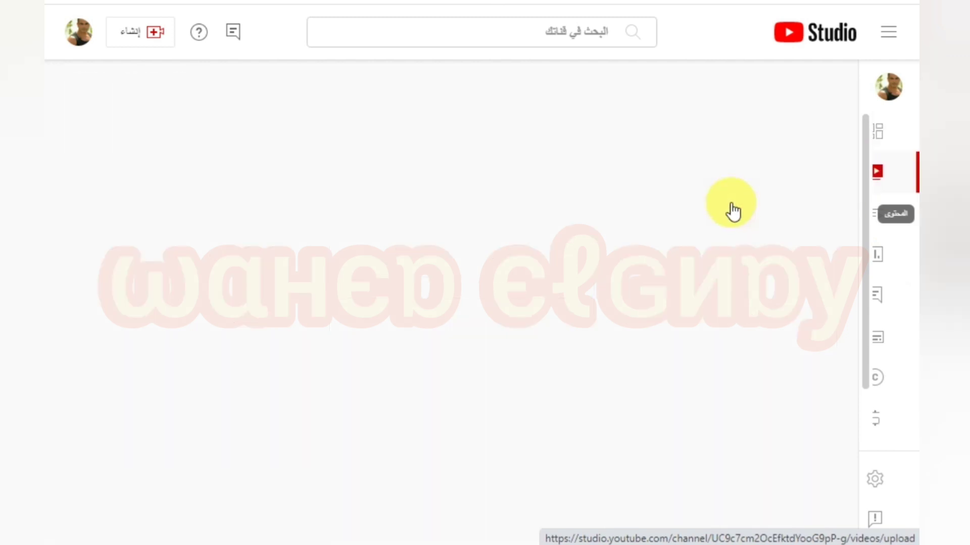
{"action": "left_click", "coordinate": [727, 142]}
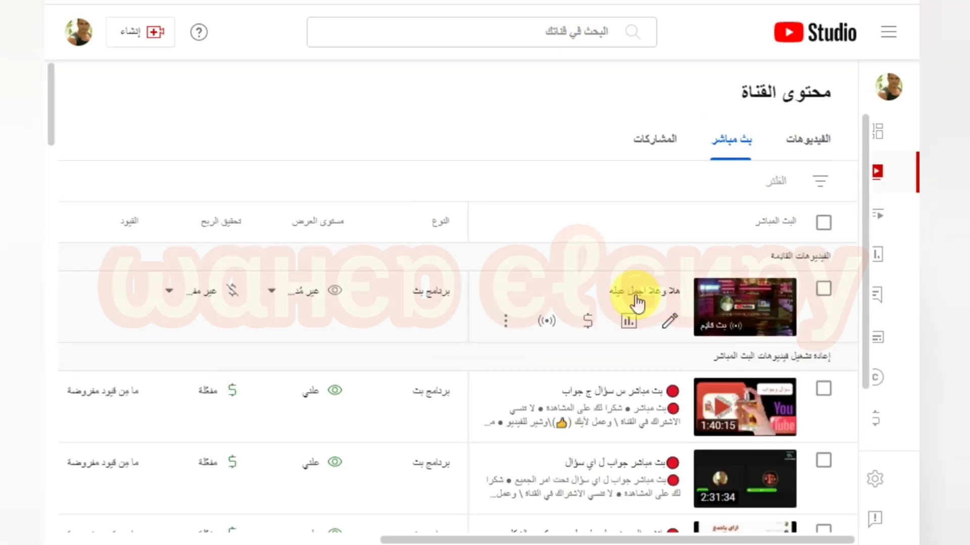
{"action": "left_click", "coordinate": [228, 297]}
{"action": "left_click", "coordinate": [292, 298]}
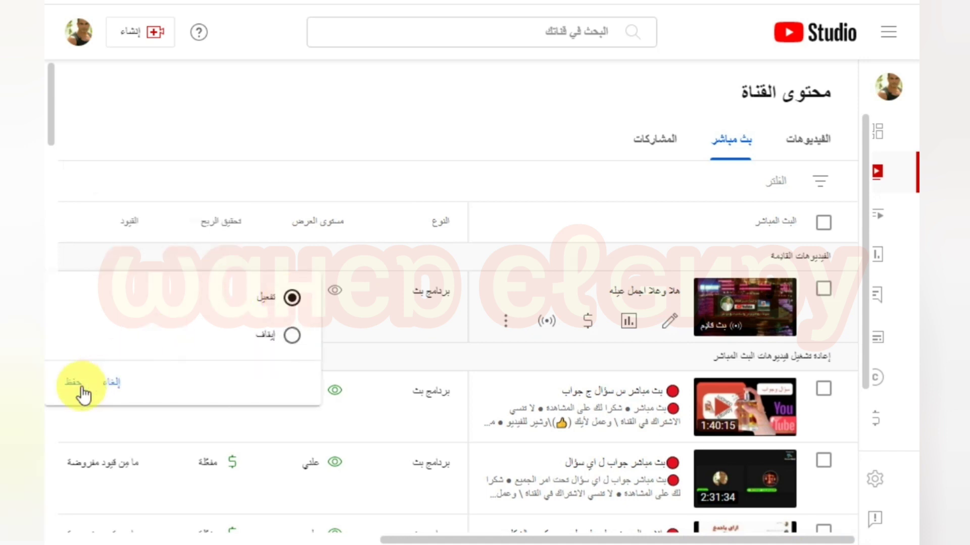
{"action": "left_click", "coordinate": [75, 383]}
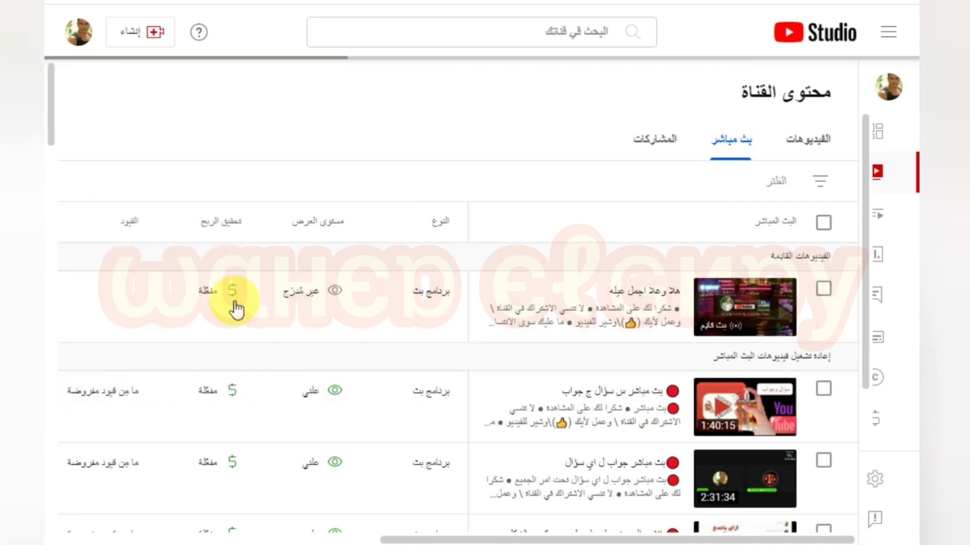
Switch back to the StreamYard studio, dismiss the removed-audio tip, and add the host to the stream again
{"action": "left_click", "coordinate": [644, 326]}
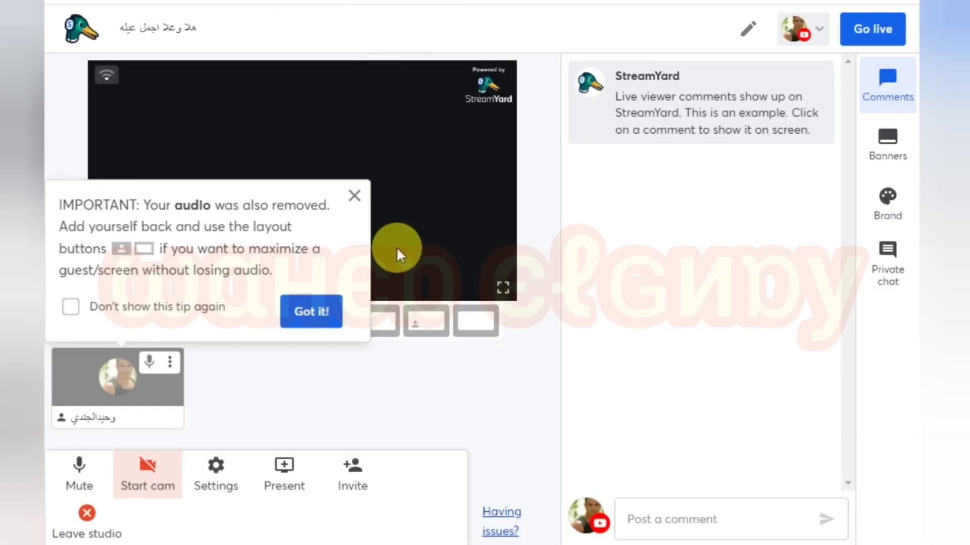
{"action": "left_click", "coordinate": [354, 195]}
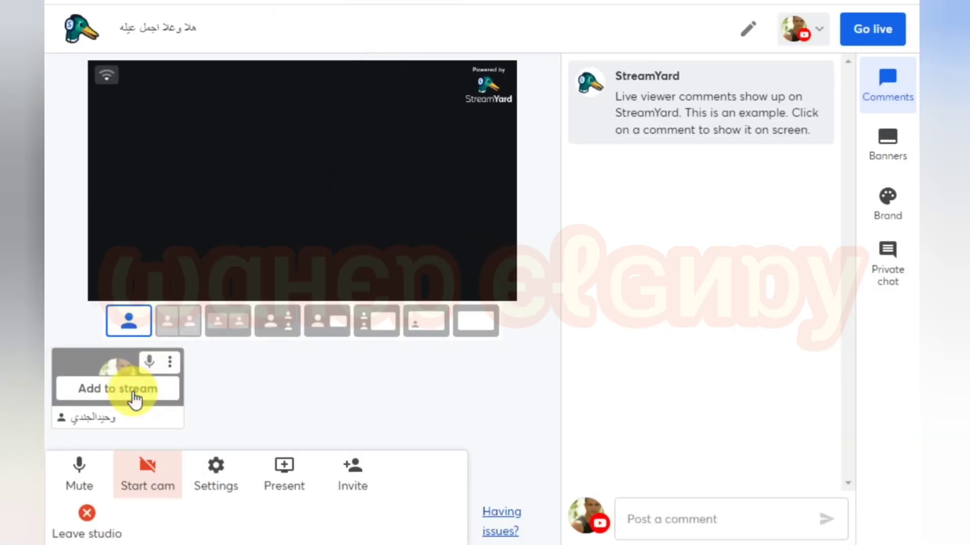
{"action": "left_click", "coordinate": [133, 399]}
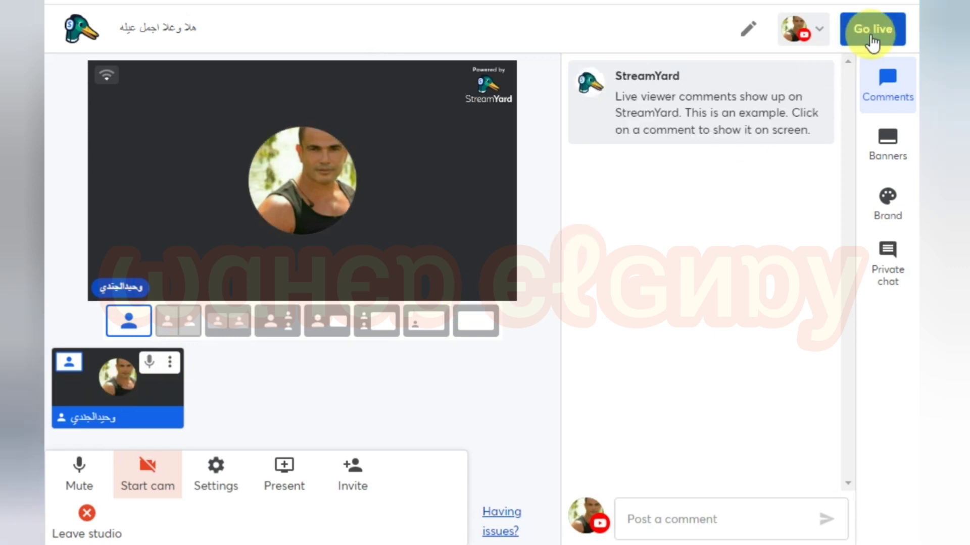